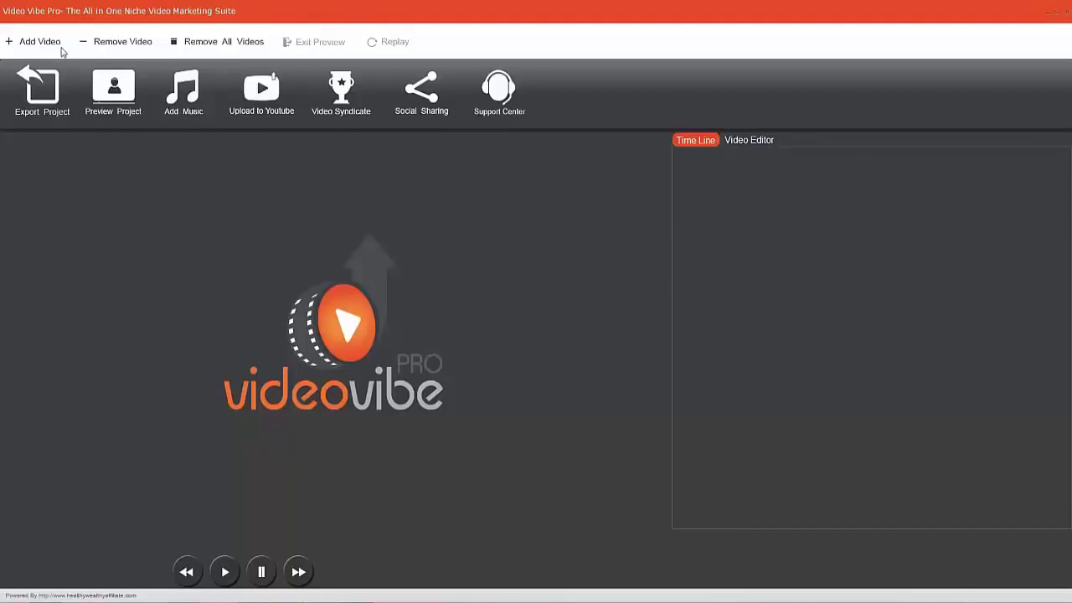
Step: Open the Dental niche slide library and preview DentistSlide1, 2 and 3
click(39, 41)
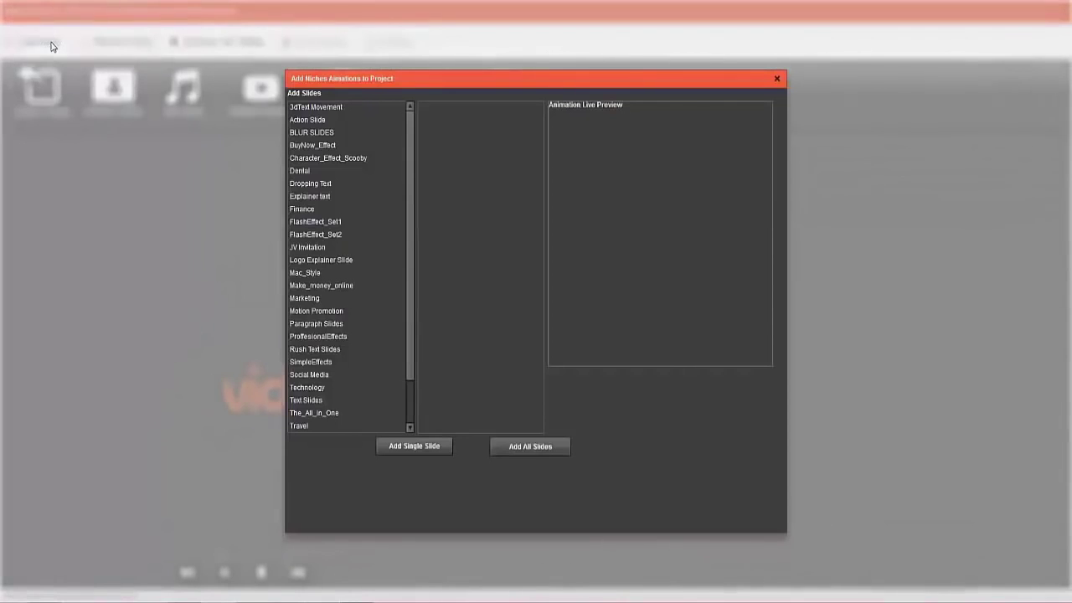
click(312, 170)
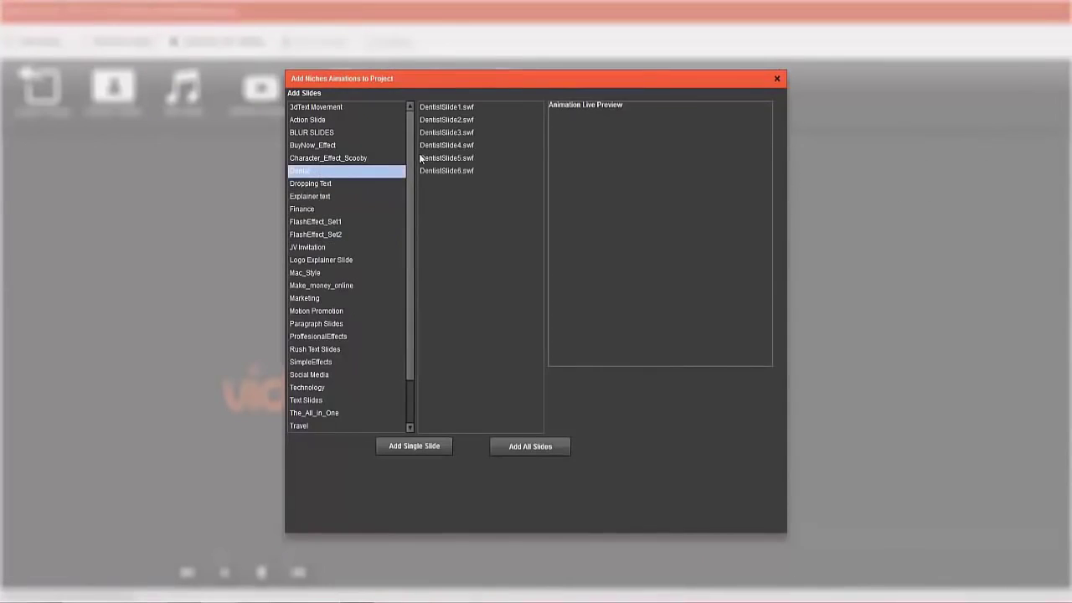
click(445, 108)
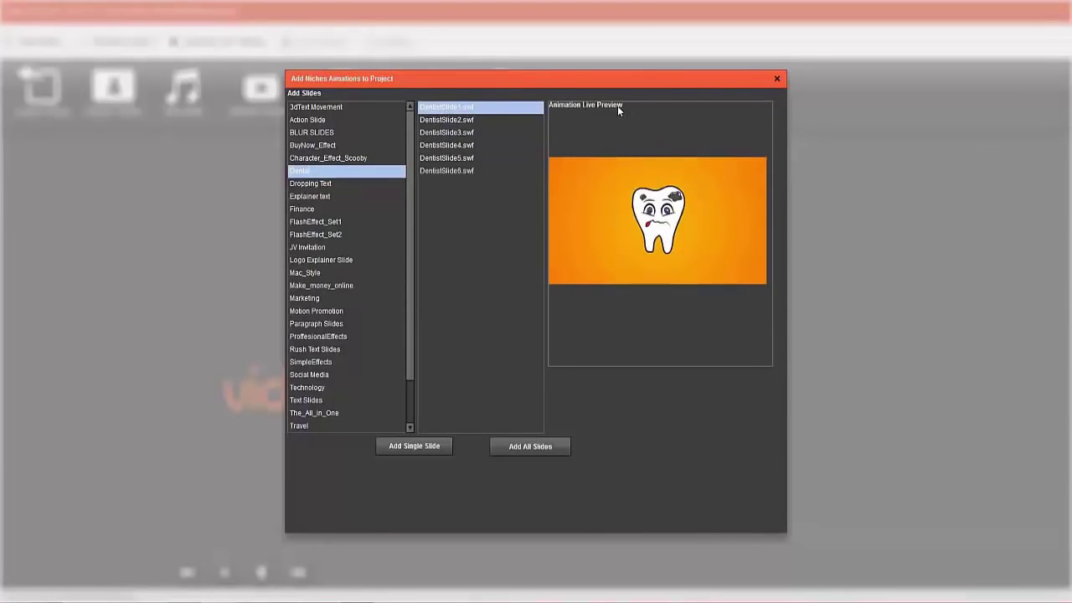
click(466, 119)
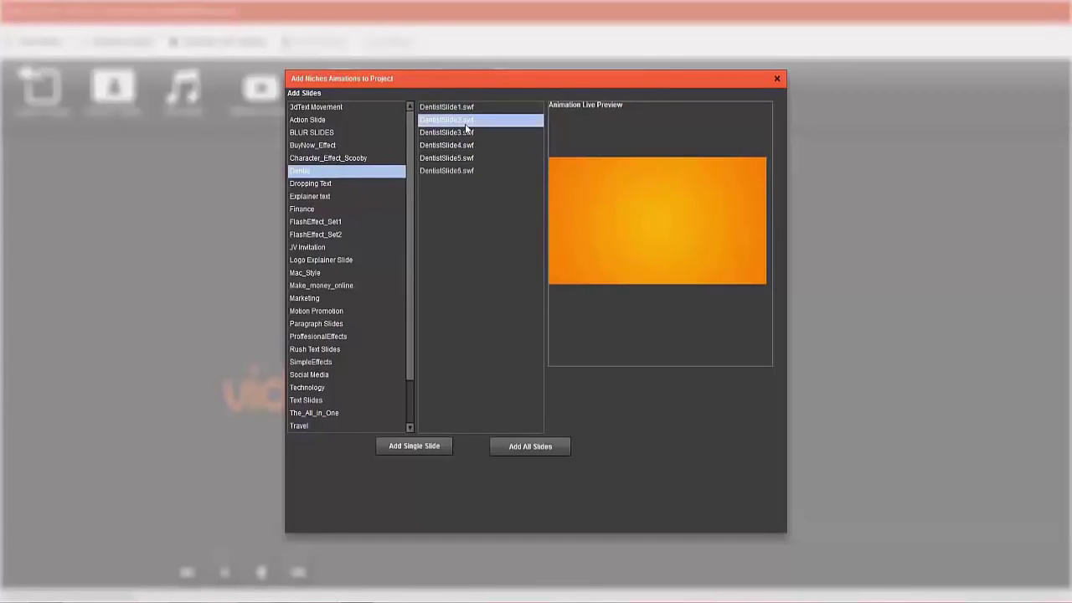
click(467, 132)
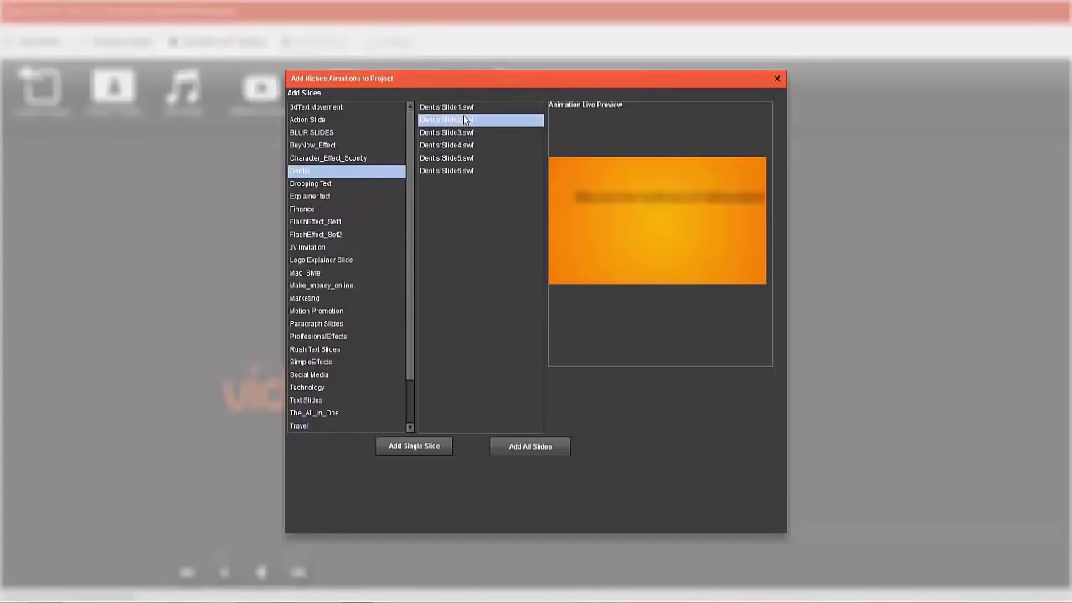
click(464, 108)
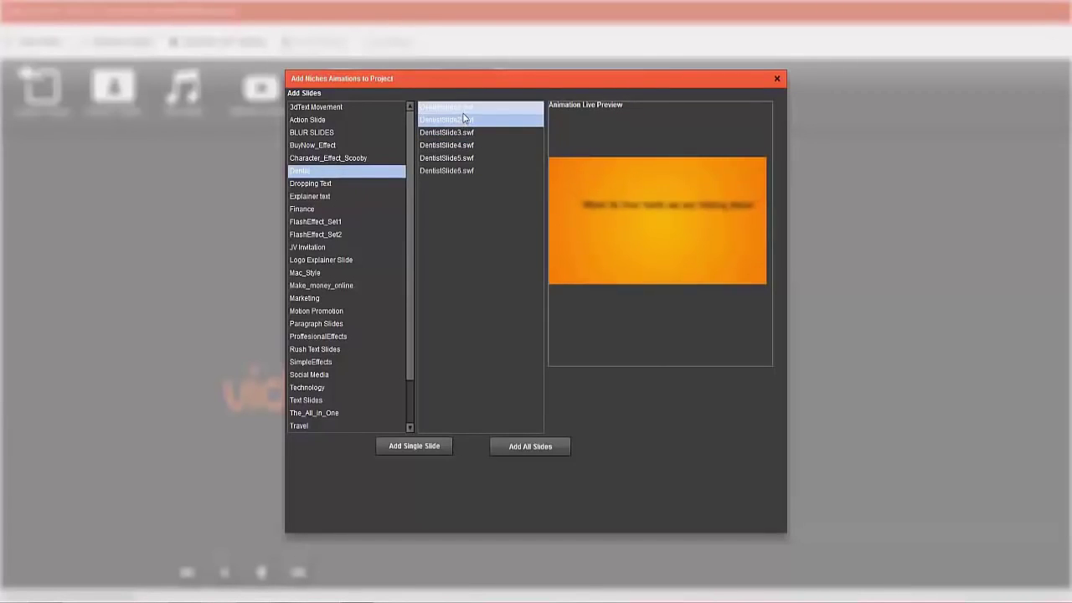
Step: Add all six Dental slides to the timeline and open the first slide's Video Text Editor
click(531, 446)
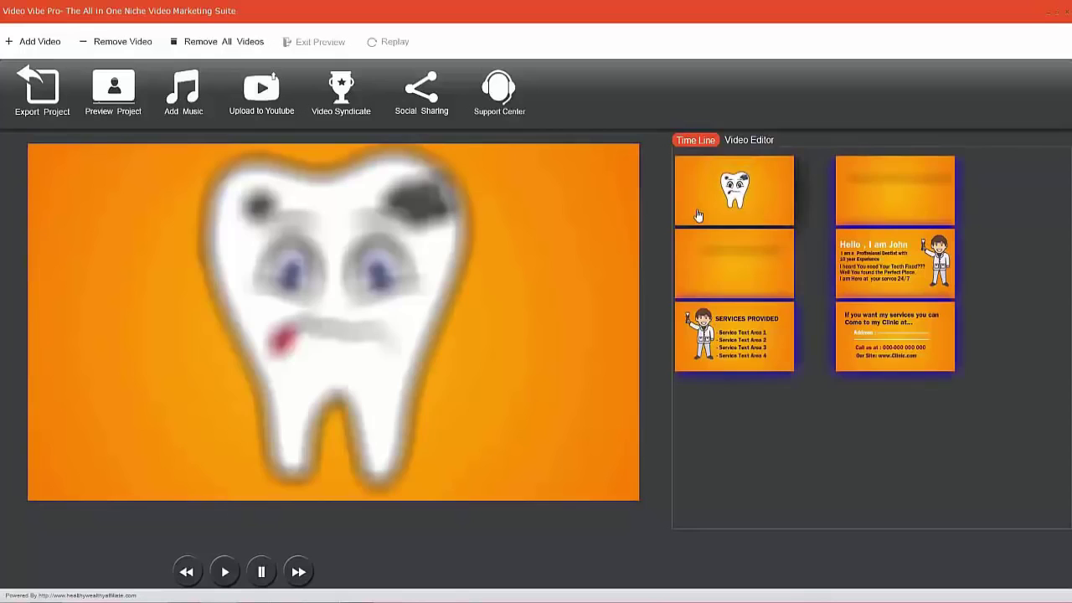
click(746, 140)
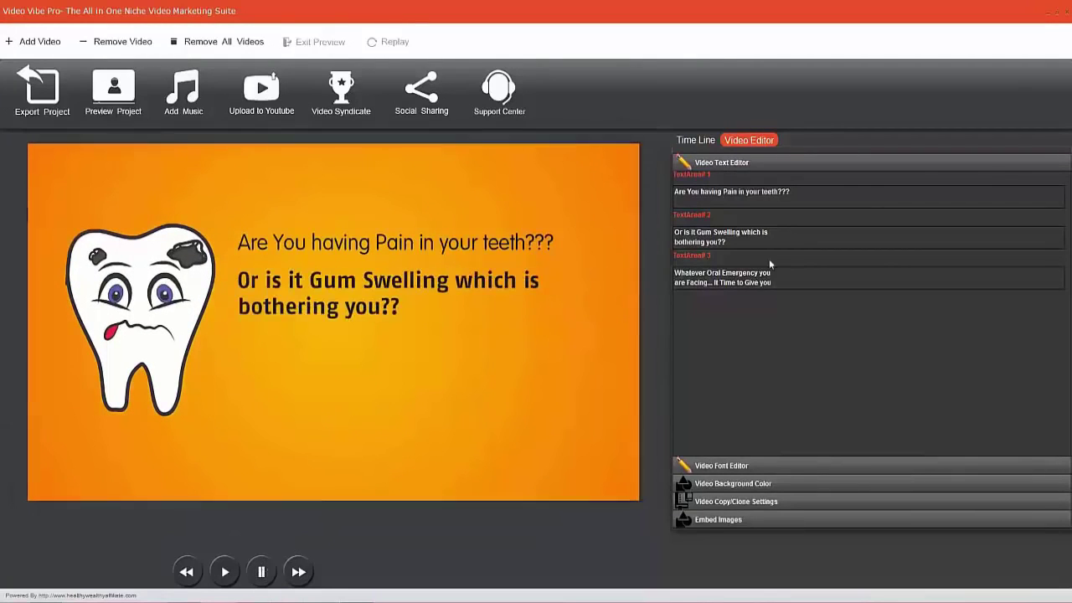
Step: Replace TextArea 1's wording with 'Are you suffering from yellow teeth'
drag(790, 192, 688, 192)
key(BackSpace)
key(BackSpace)
key(BackSpace)
key(BackSpace)
key(BackSpace)
key(BackSpace)
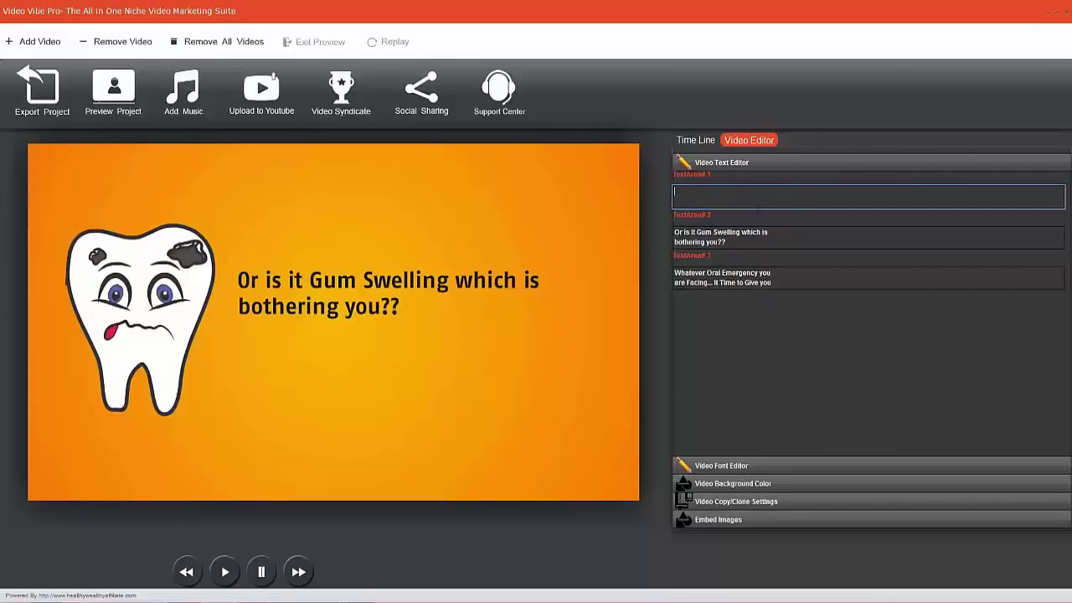
text(Are you suif)
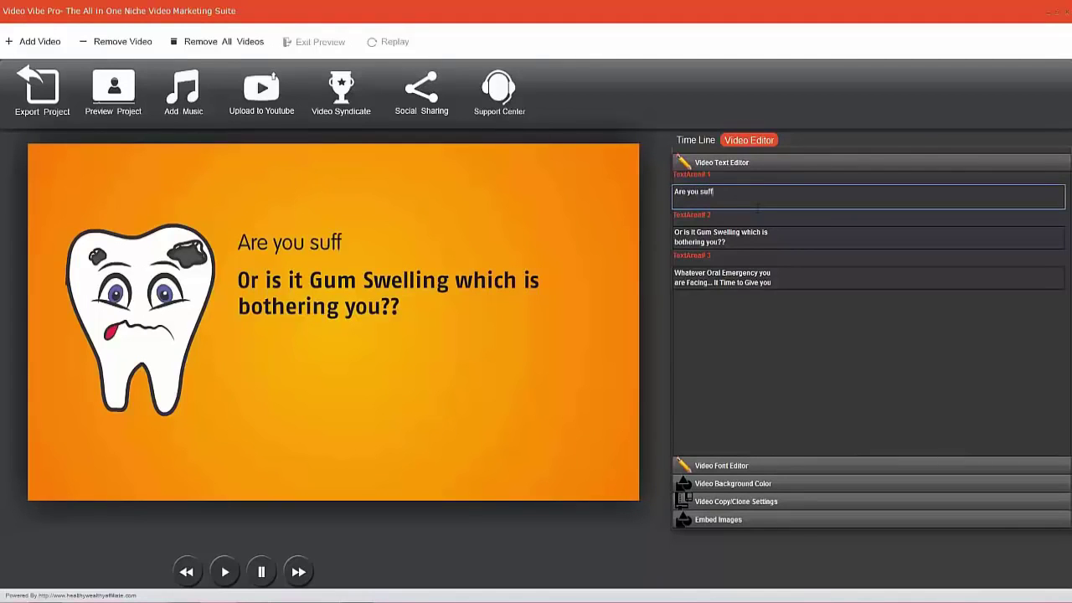
text(ering from)
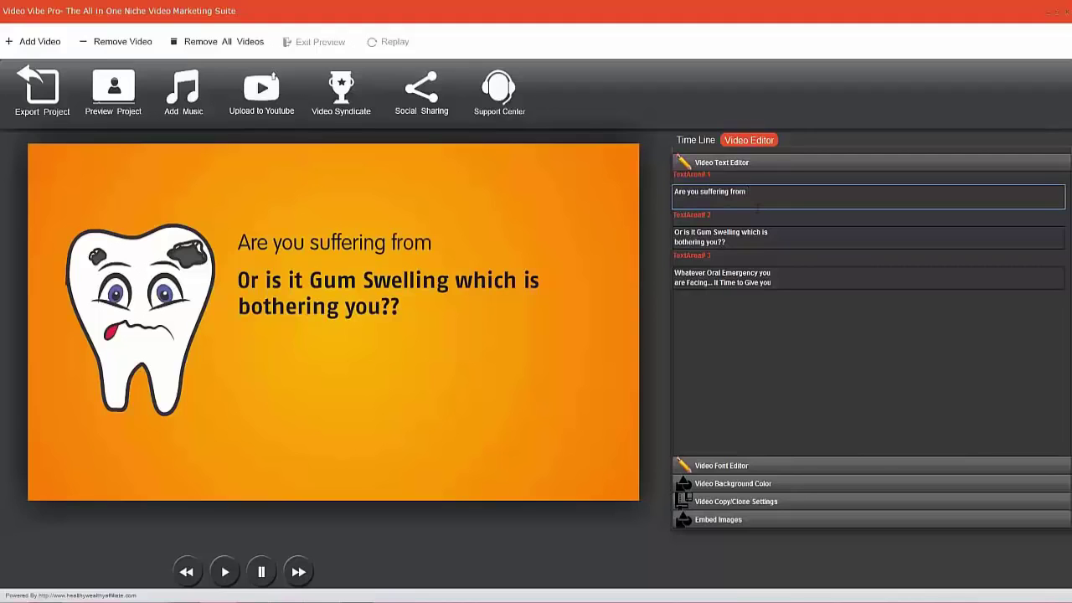
text( yellow t)
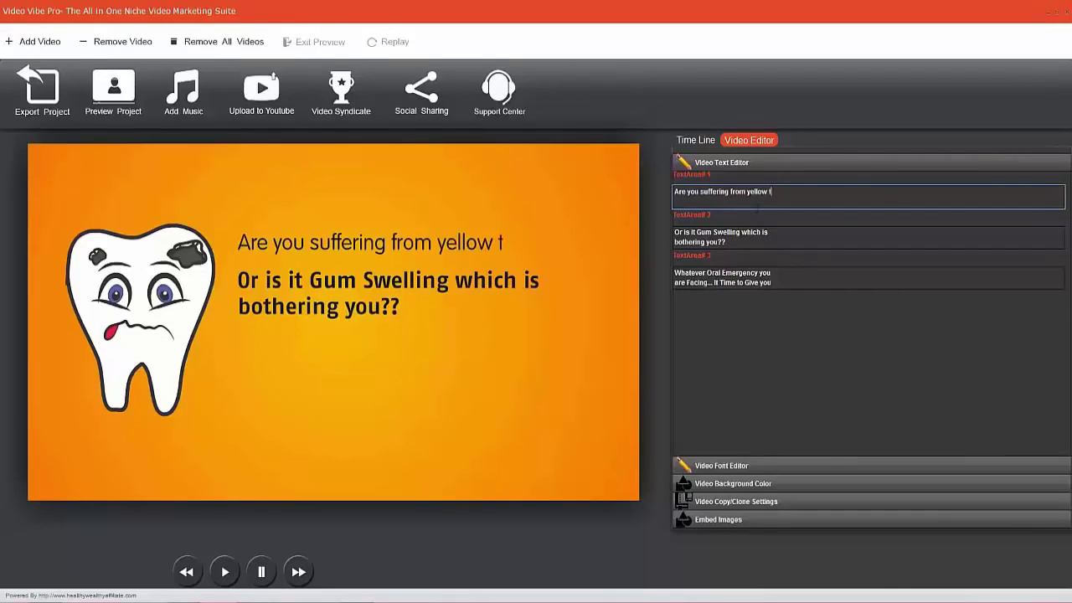
text(eeth?)
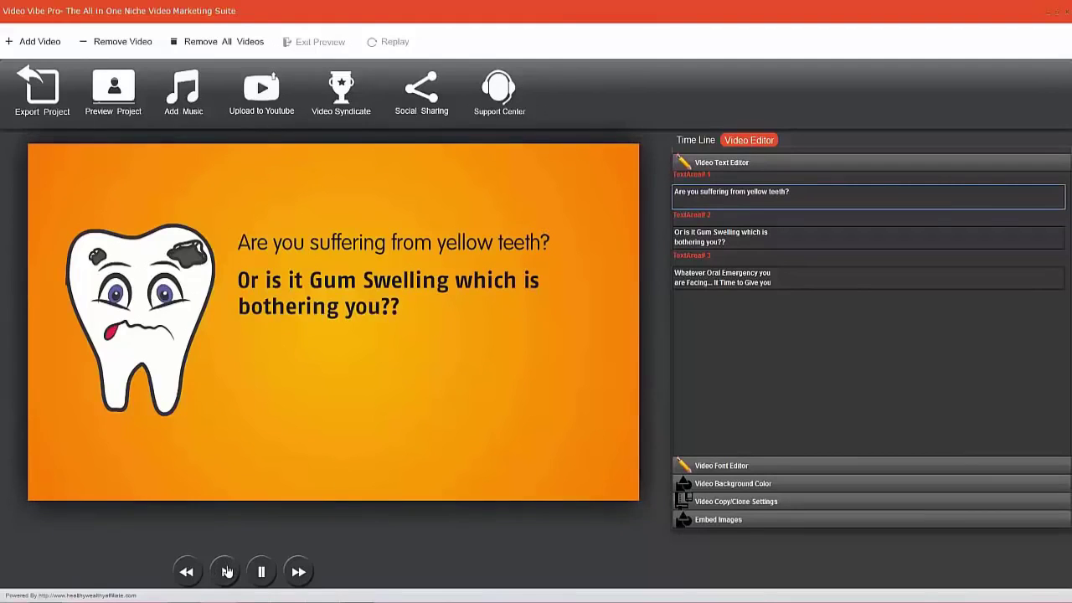
Step: Clear TextArea 2 and type 'Or perhaps you have both rotting gums and yellow teeth'
click(779, 237)
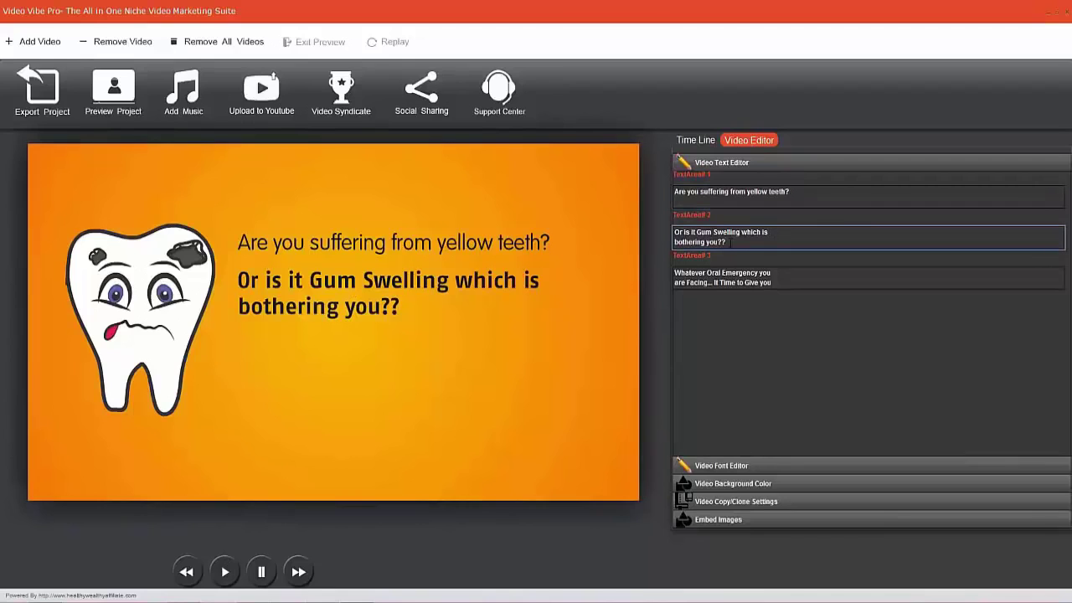
key(BackSpace)
key(BackSpace)
key(BackSpace)
key(BackSpace)
key(BackSpace)
key(BackSpace)
key(BackSpace)
key(BackSpace)
key(BackSpace)
key(BackSpace)
key(BackSpace)
key(BackSpace)
key(BackSpace)
key(BackSpace)
key(BackSpace)
key(BackSpace)
key(BackSpace)
key(BackSpace)
key(BackSpace)
key(BackSpace)
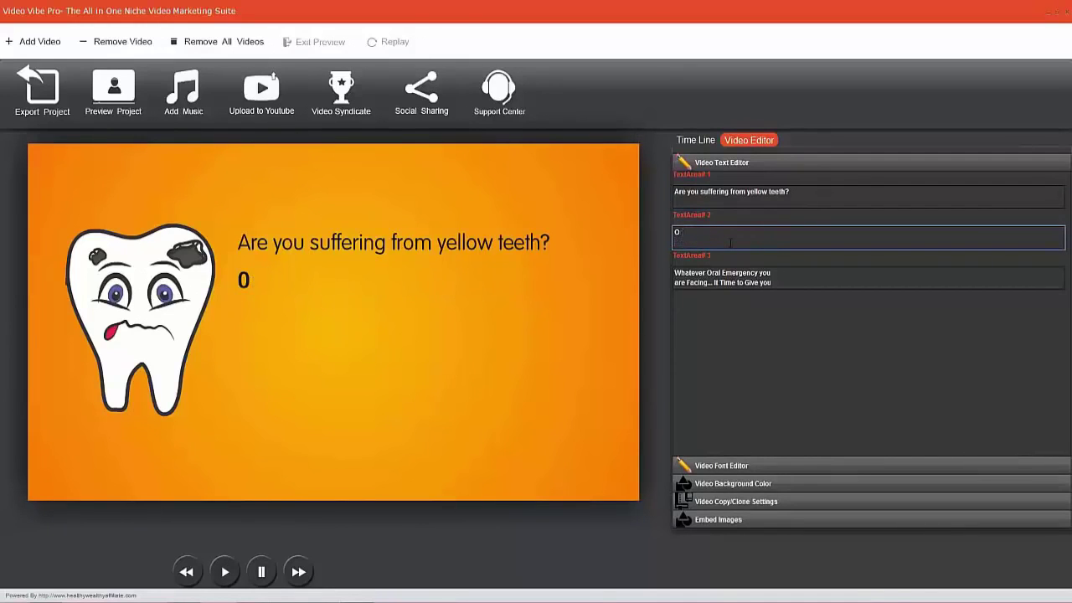
text(R)
key(BackSpace)
text(rperhaps)
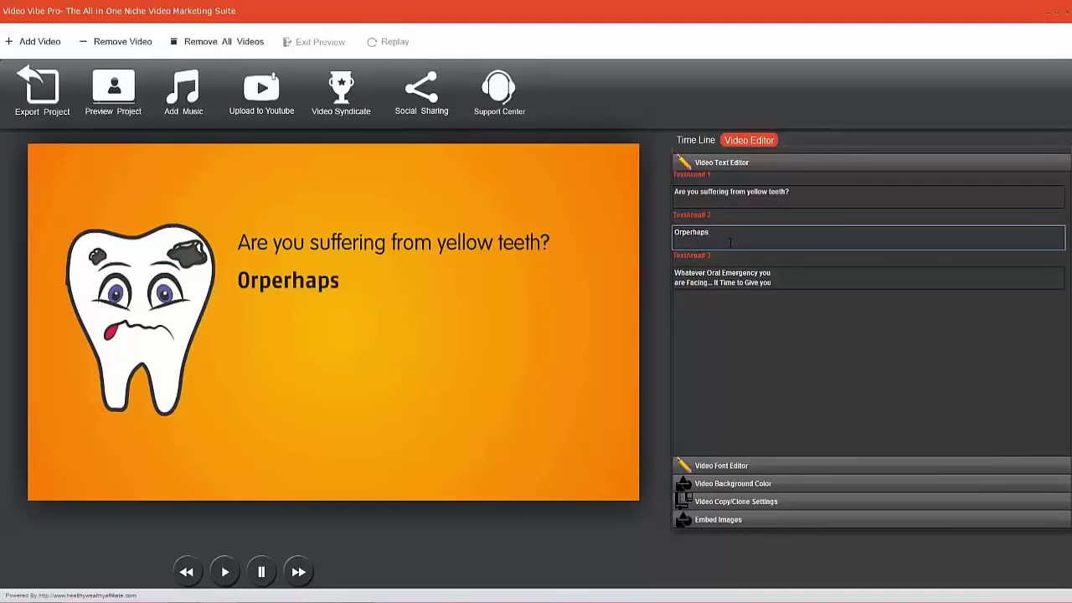
key(BackSpace)
key(BackSpace)
key(BackSpace)
key(BackSpace)
key(BackSpace)
key(BackSpace)
key(BackSpace)
text(per)
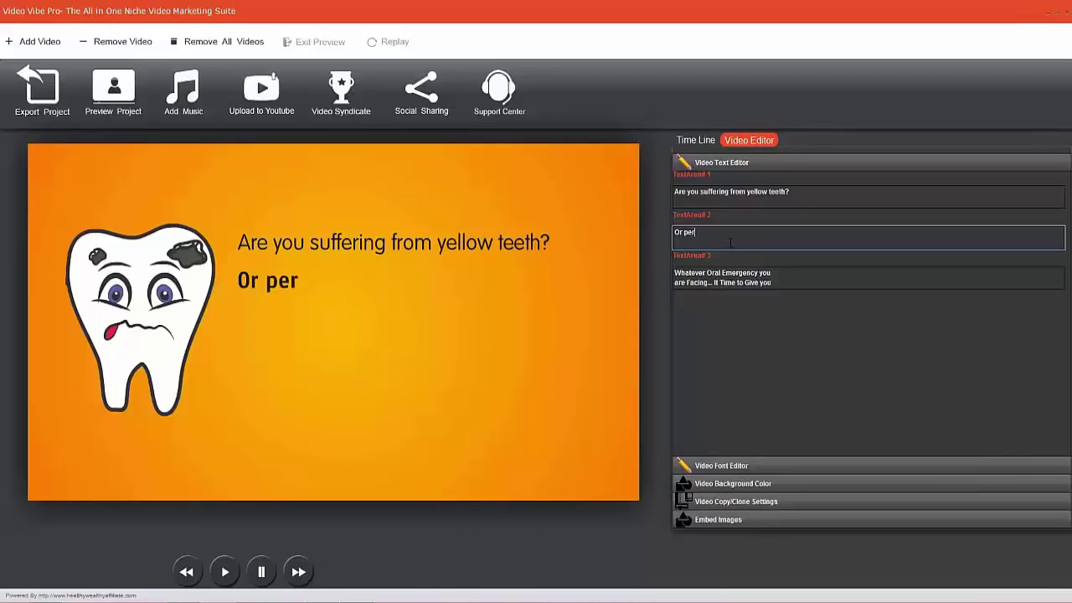
text(haps you have)
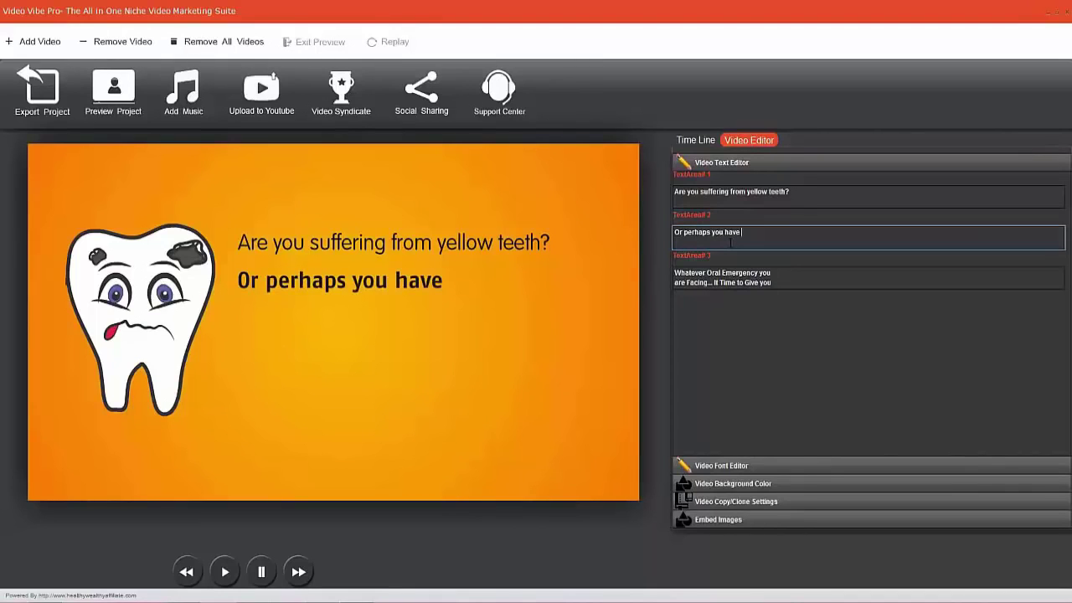
text( both)
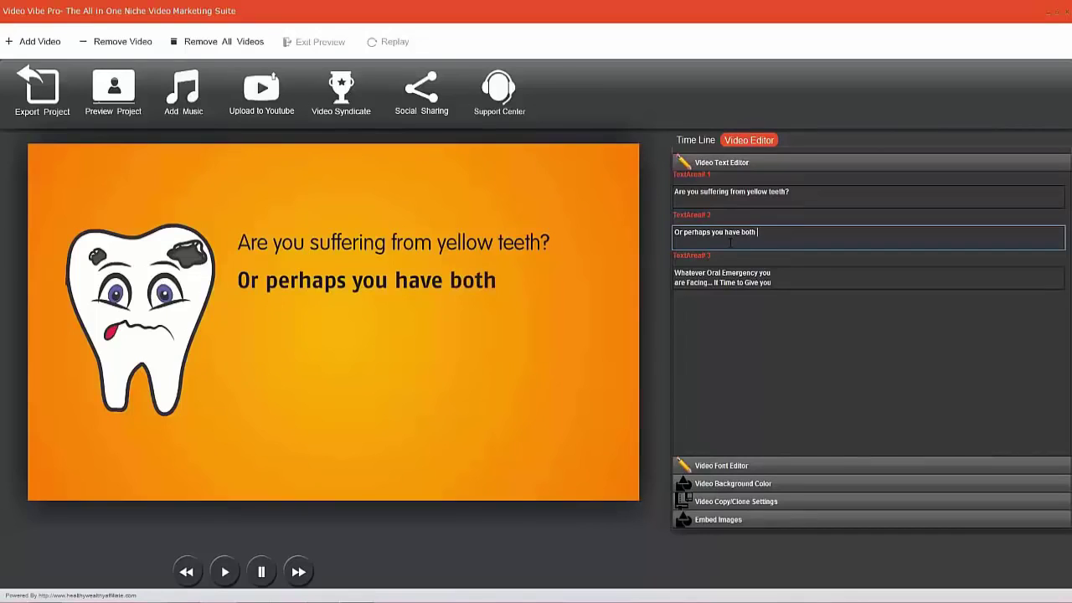
text( rotting )
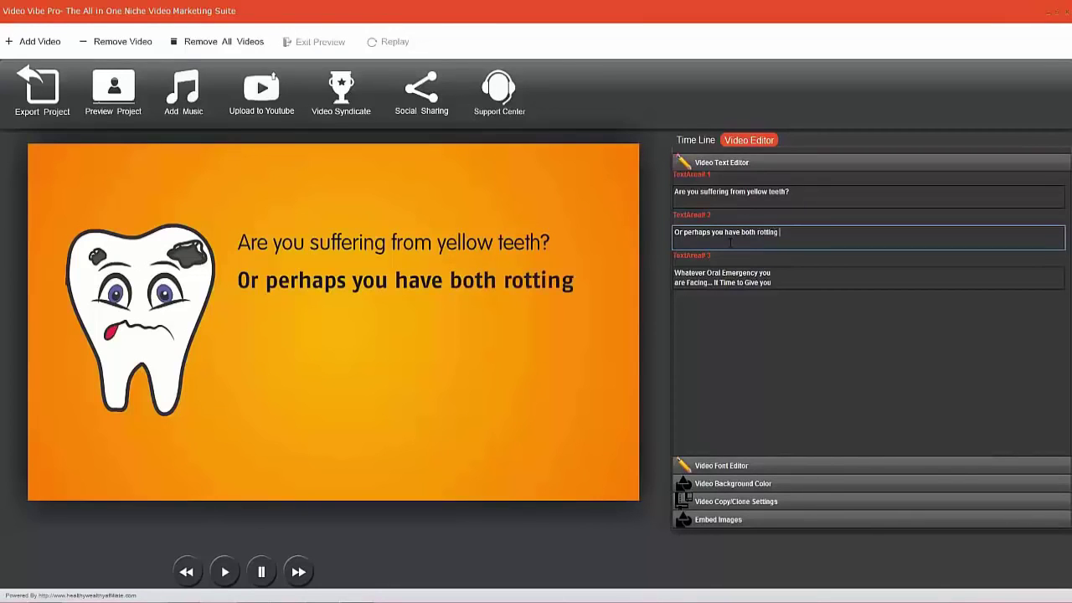
text(gum)
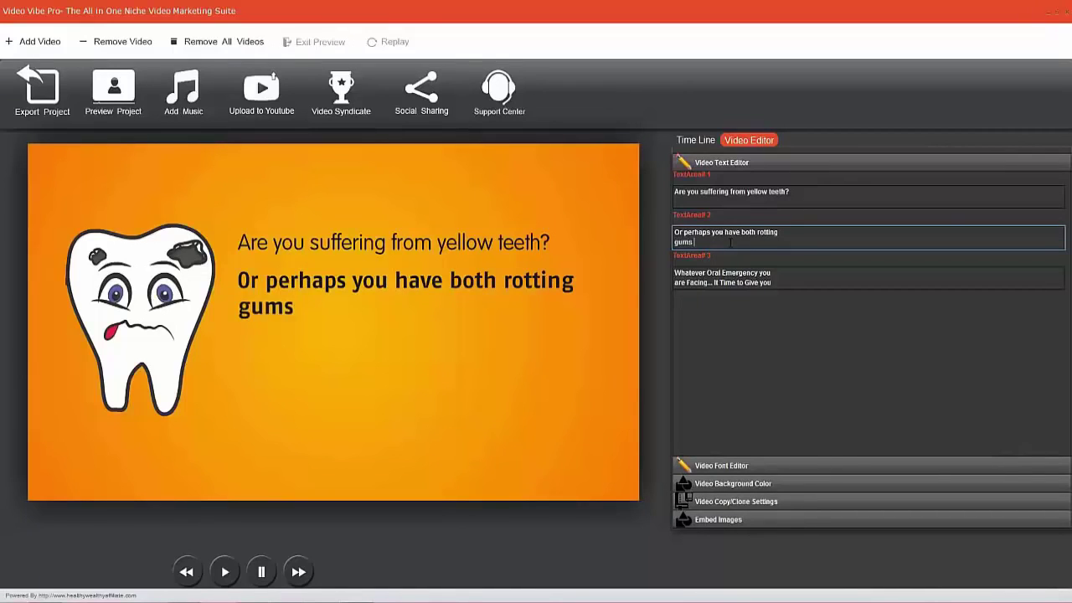
text(s and yellow)
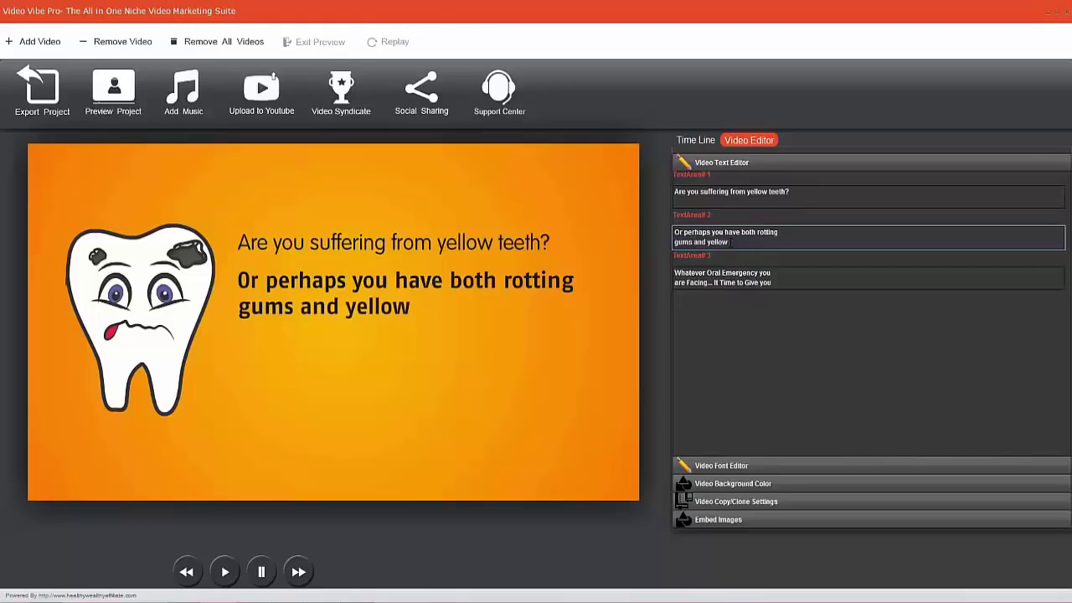
text( teeth...)
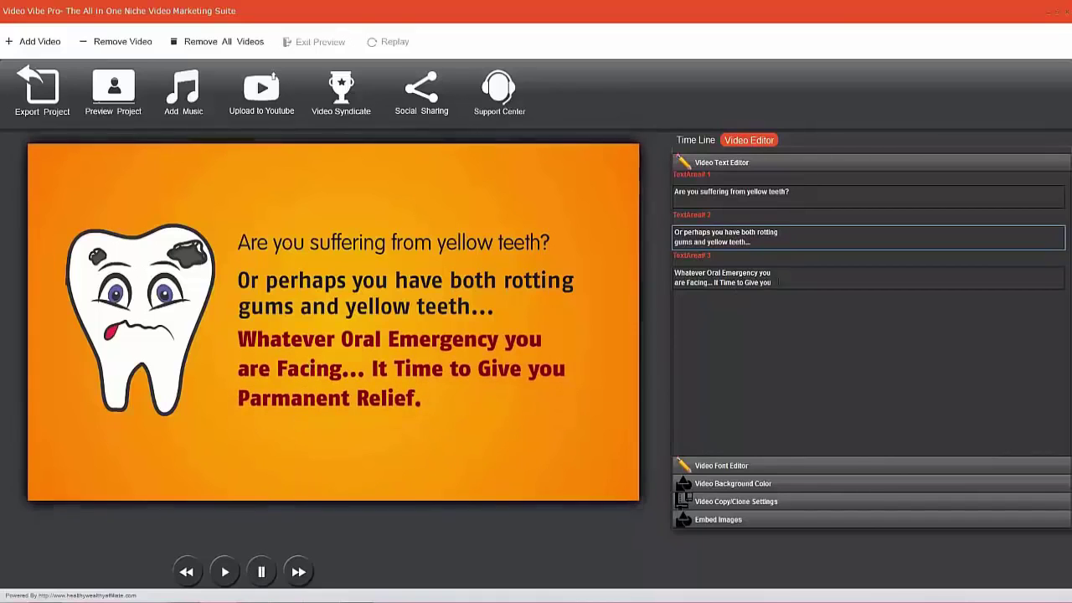
Step: In TextArea 3, erase 'are Facing' and make the opening row read 'you have'
click(783, 276)
drag(773, 274, 712, 274)
click(710, 274)
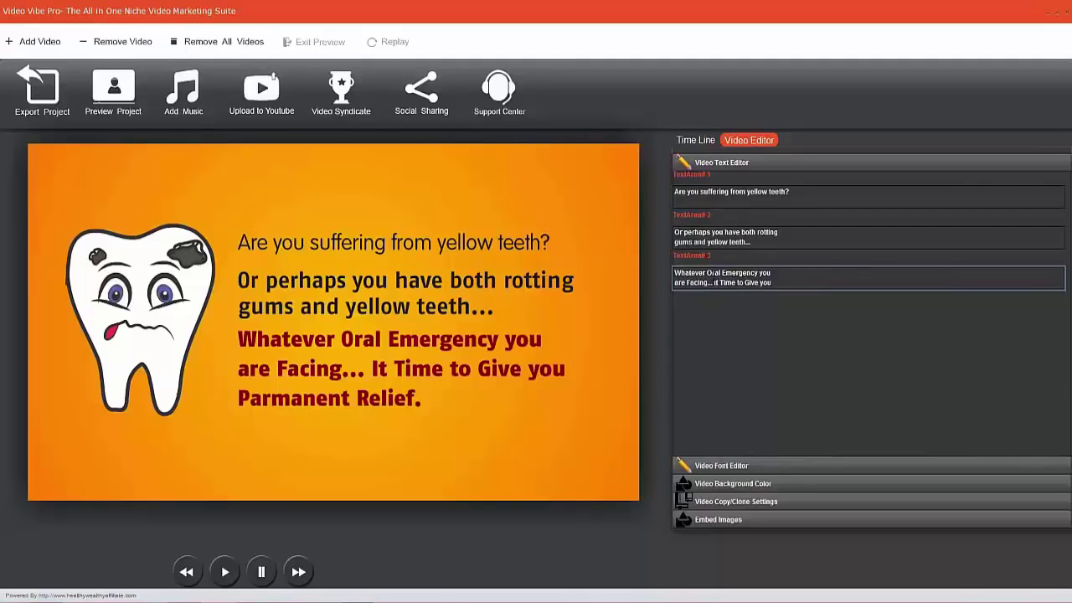
key(BackSpace)
key(BackSpace)
key(BackSpace)
key(BackSpace)
key(BackSpace)
key(BackSpace)
key(BackSpace)
key(BackSpace)
key(BackSpace)
key(BackSpace)
key(BackSpace)
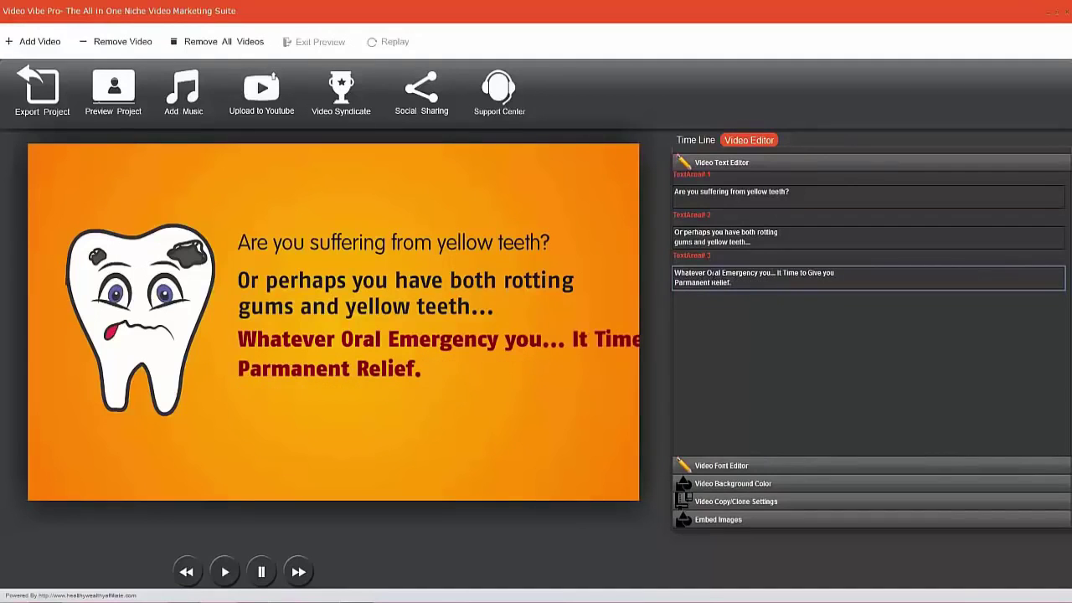
key(BackSpace)
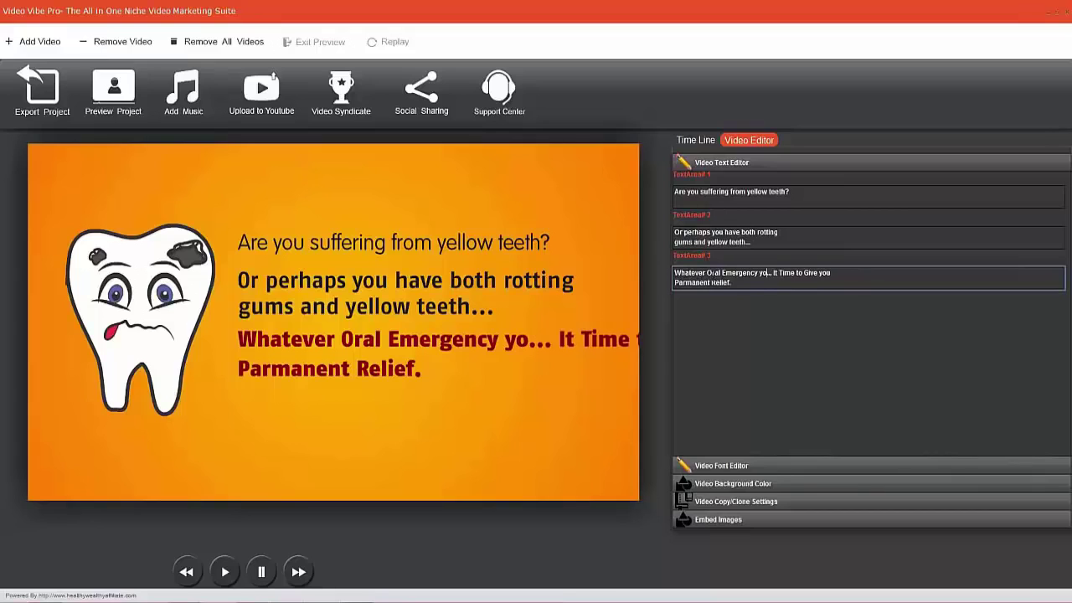
text(u)
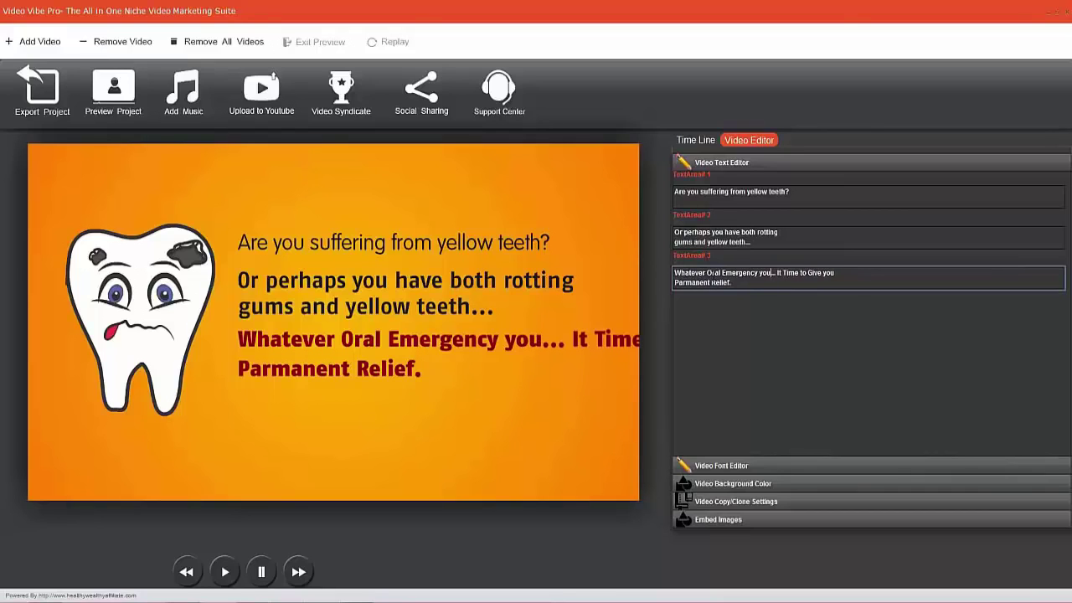
text( have)
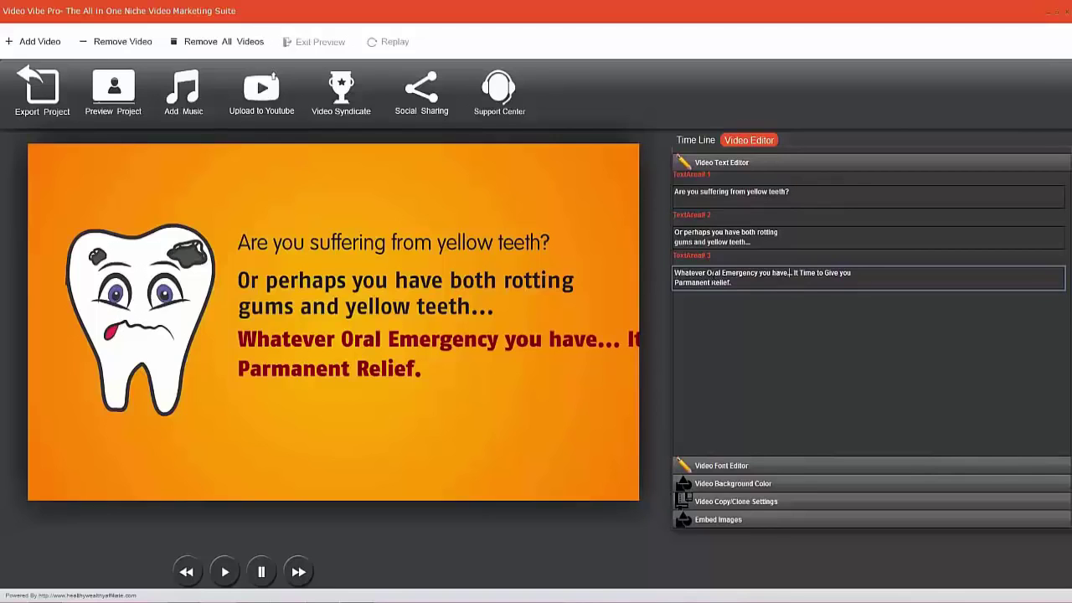
Step: Fix TextArea 3's line breaks and replace 'Parmanent' with 'Big Time' before 'Relief!'
key(Return)
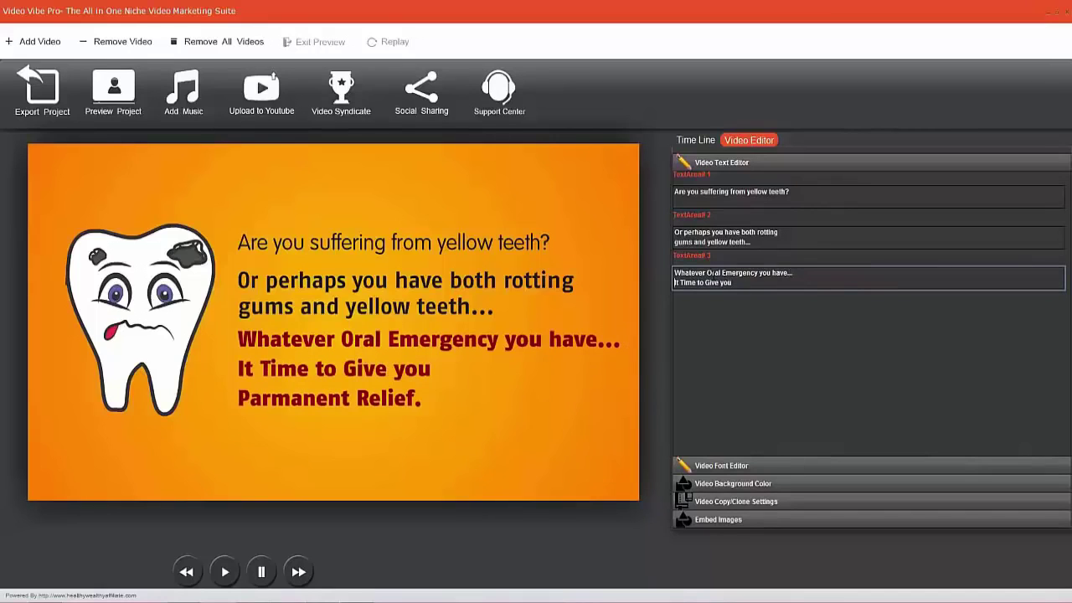
scroll(708, 273, down, 1)
key(BackSpace)
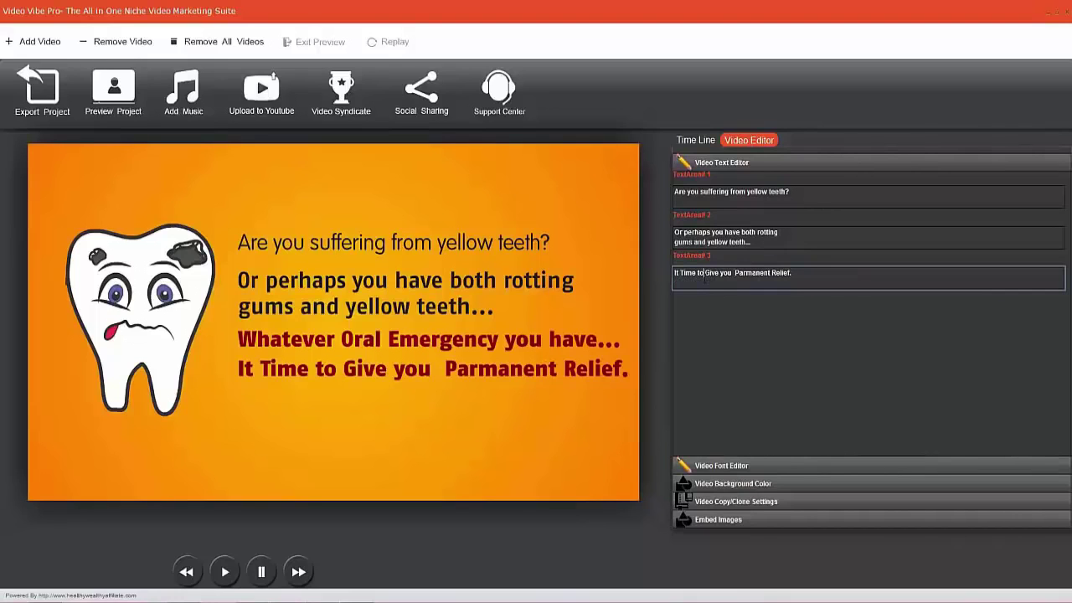
scroll(705, 277, up, 1)
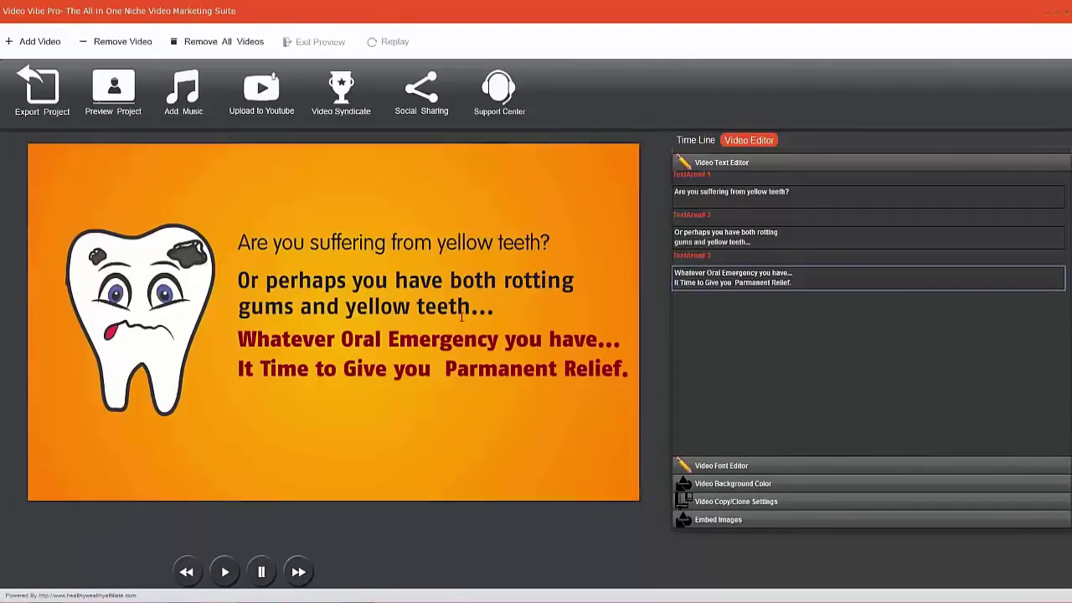
click(708, 273)
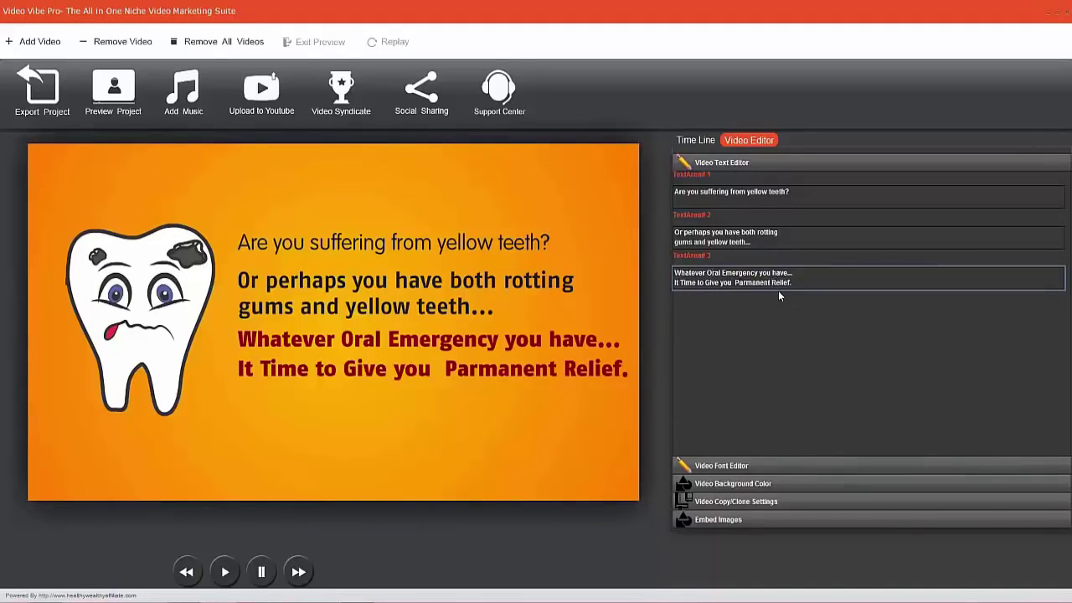
key(BackSpace)
key(BackSpace)
key(BackSpace)
key(BackSpace)
key(BackSpace)
key(BackSpace)
key(BackSpace)
key(BackSpace)
key(BackSpace)
key(BackSpace)
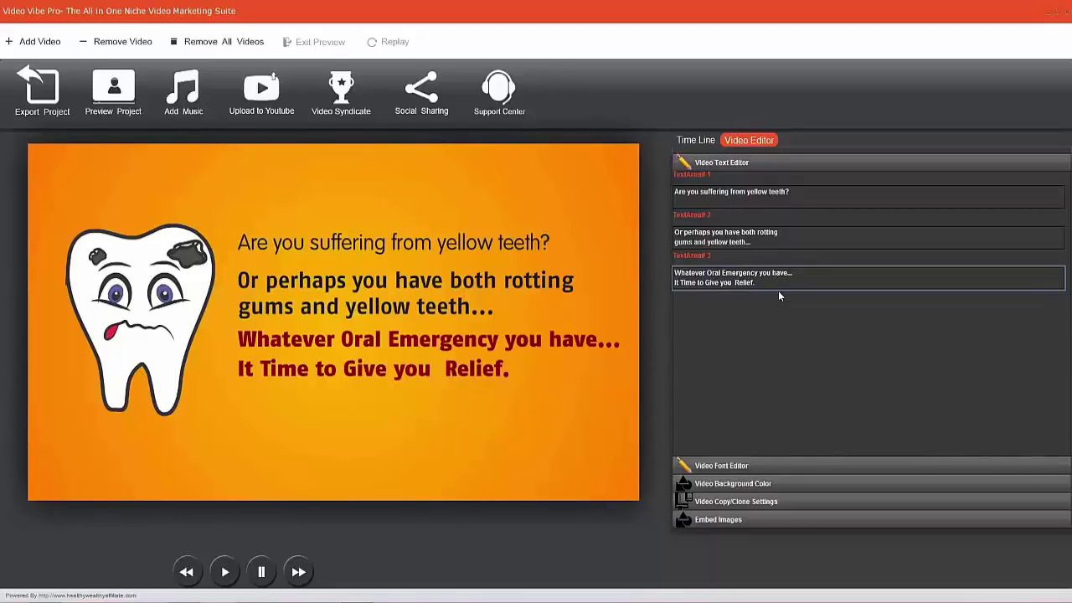
text(Big Time)
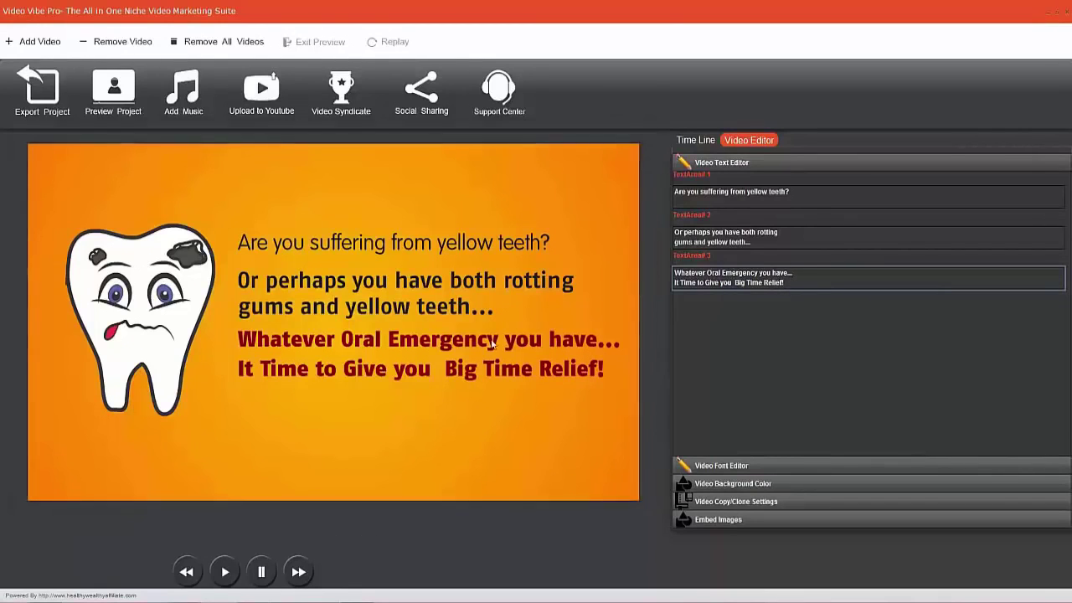
Step: Apply a black Palatino Linotype font colour to the text3 block
click(731, 466)
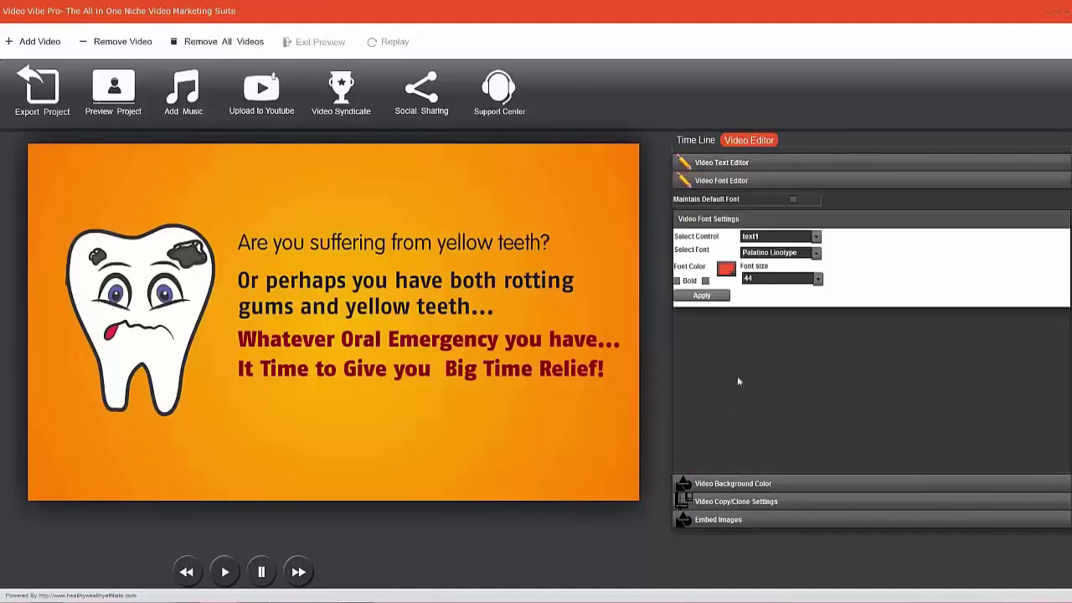
click(730, 274)
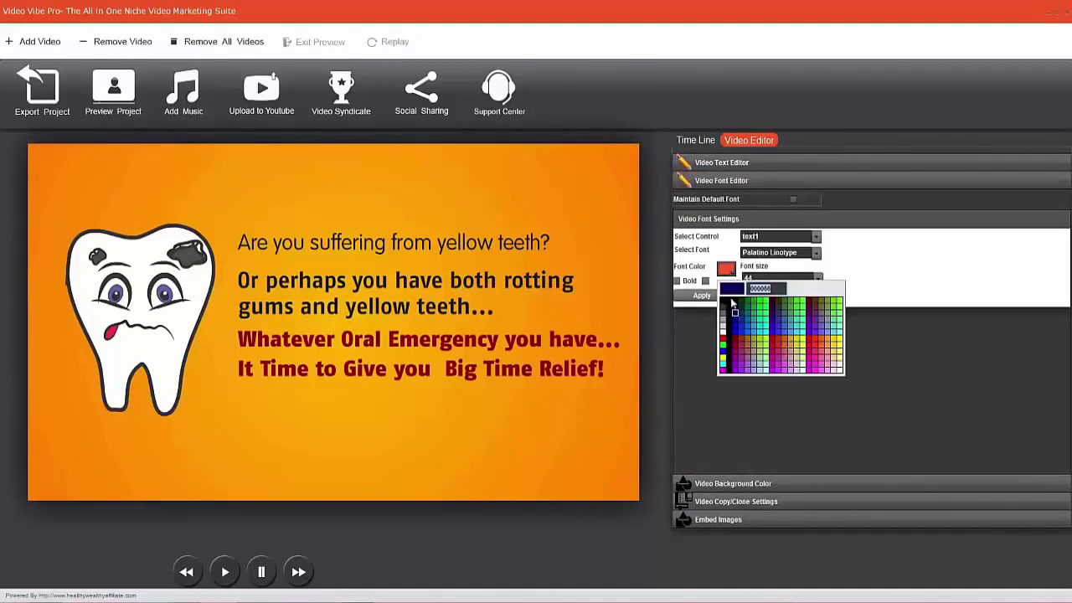
click(730, 303)
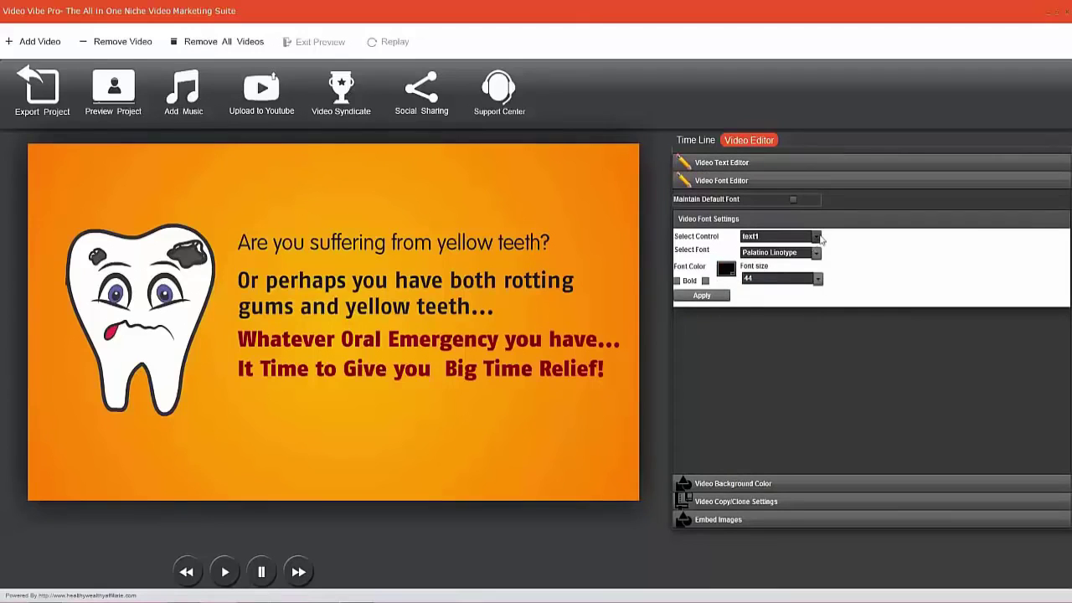
click(817, 237)
click(783, 276)
click(722, 296)
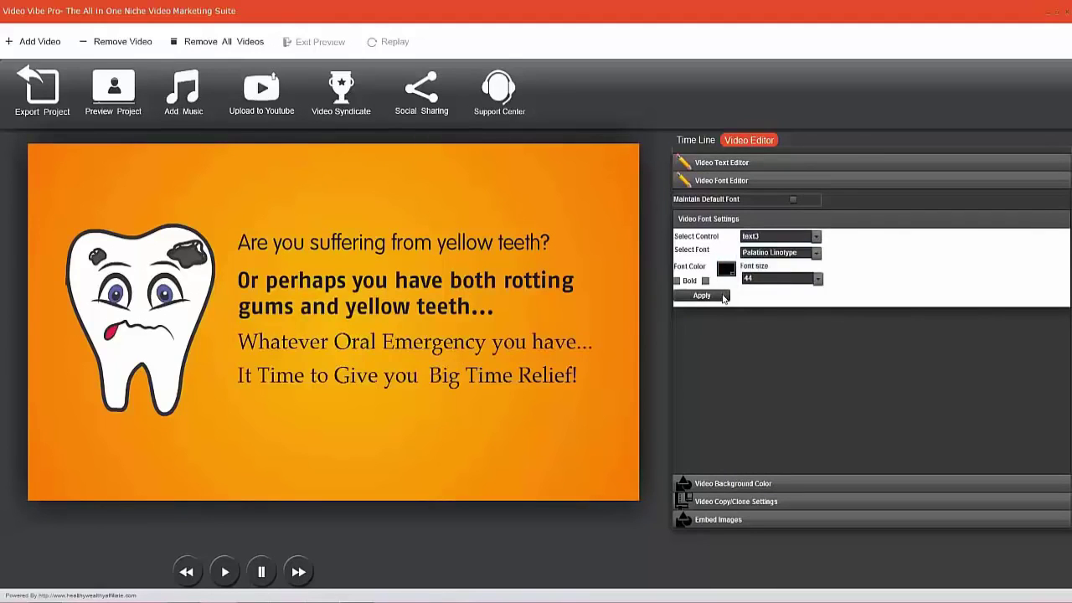
Step: Make the last two lines bold, keeping Palatino Linotype, and return to the timeline
click(678, 281)
click(683, 293)
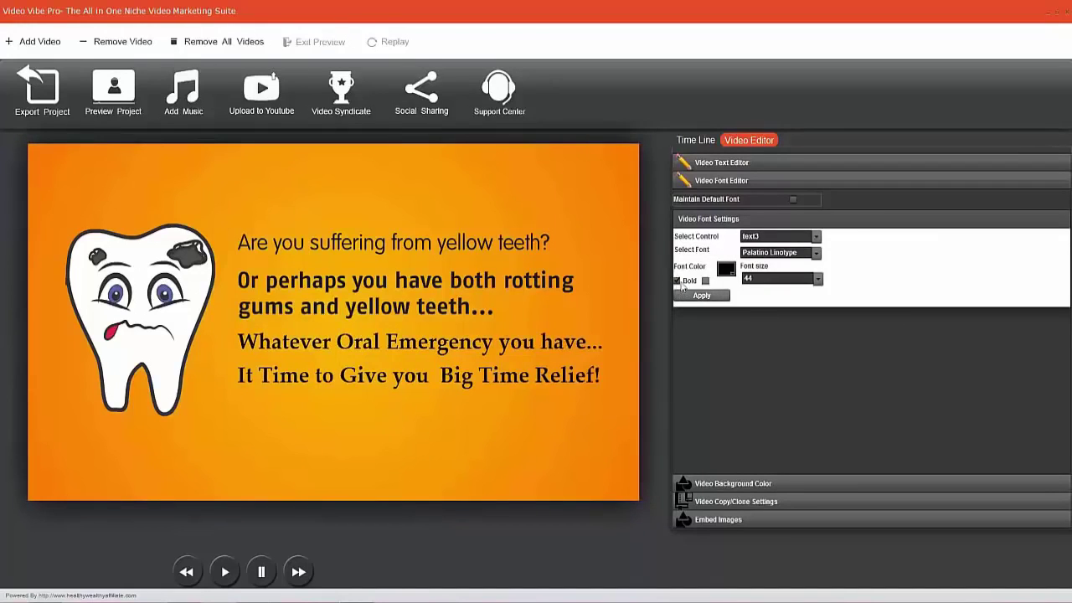
click(816, 252)
click(816, 252)
click(695, 140)
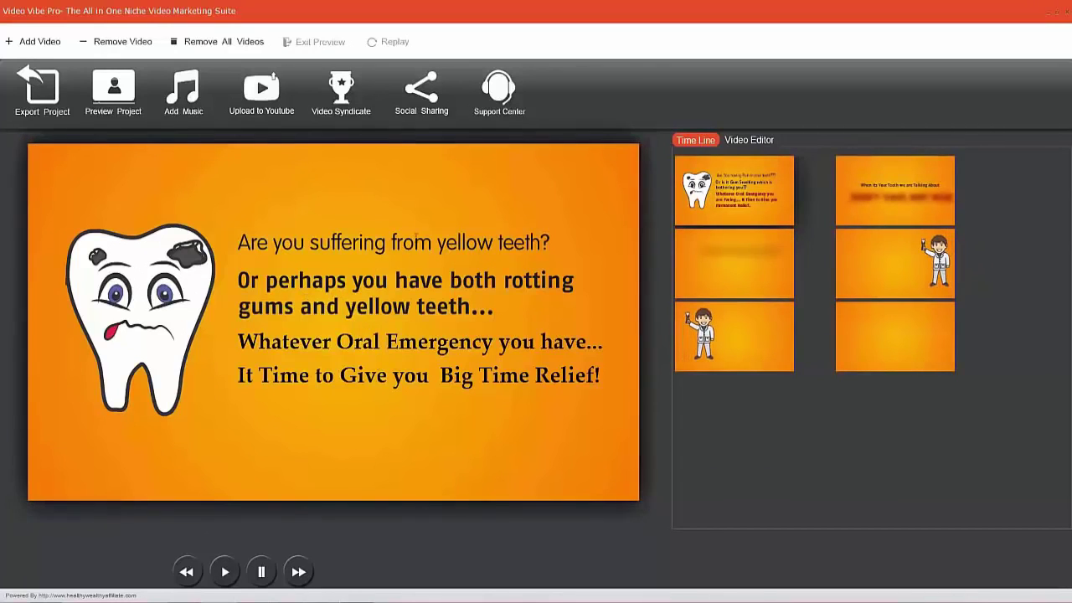
Step: Select the fourth slide, 'Hello, I am John', and load it in the Video Editor
click(879, 183)
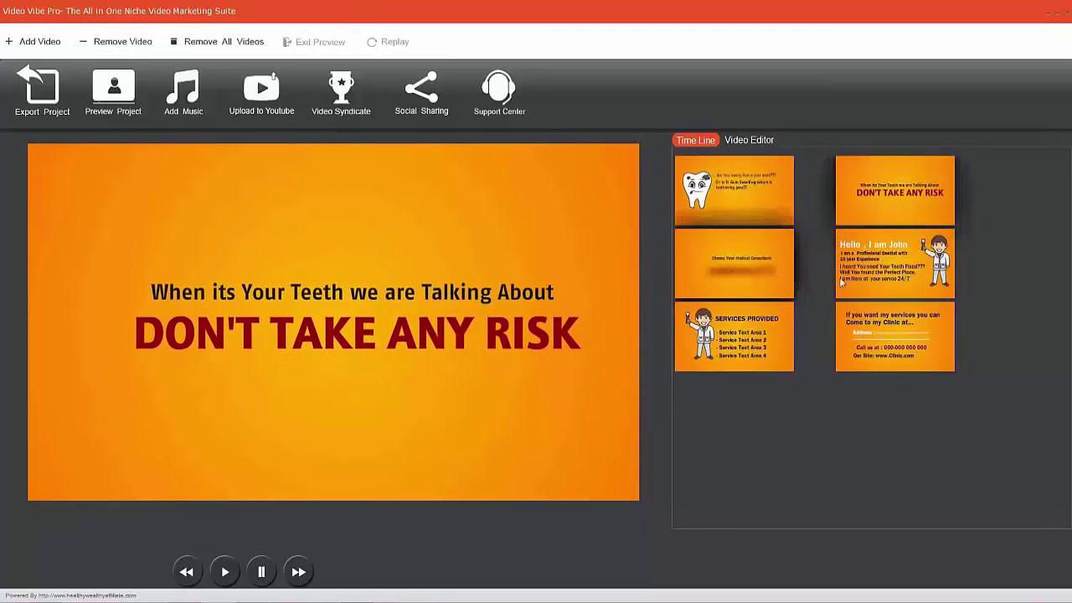
click(871, 251)
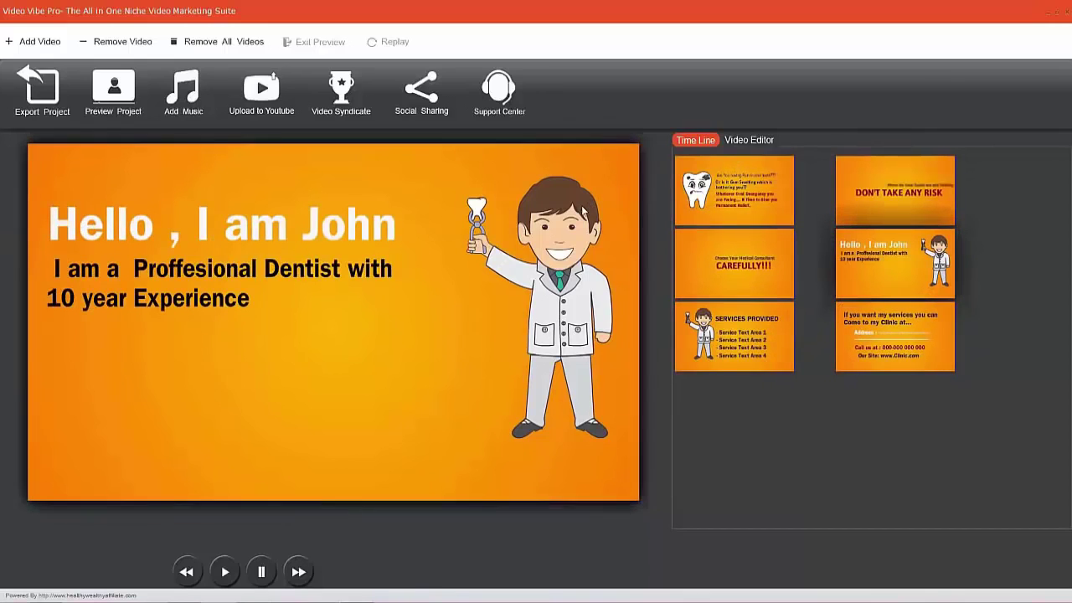
click(750, 141)
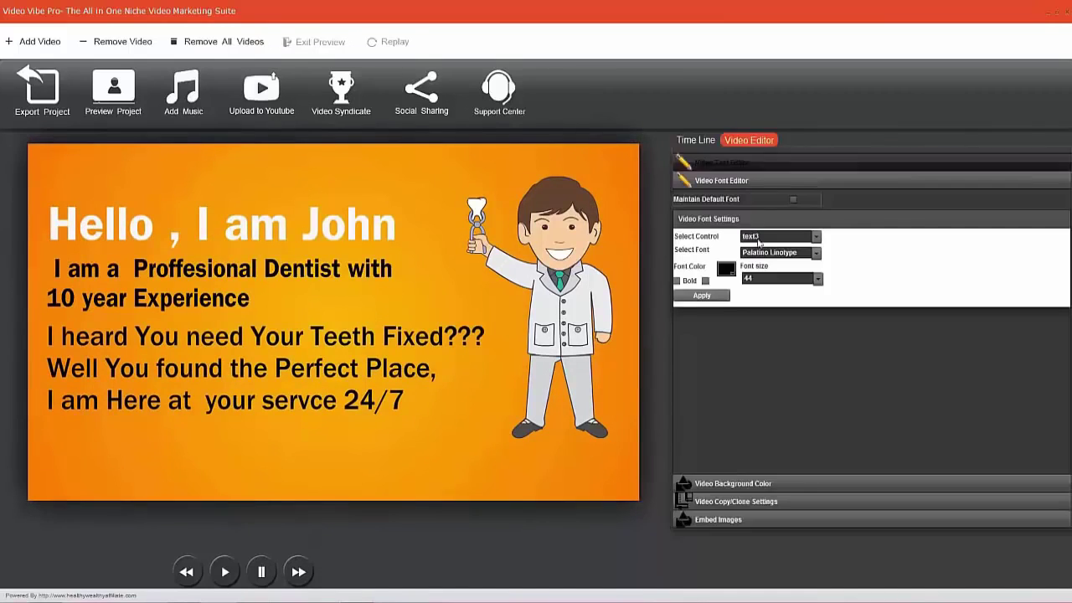
Step: Enable the cyan background, set the dentist's suit green and hair white, then return to the timeline
click(729, 484)
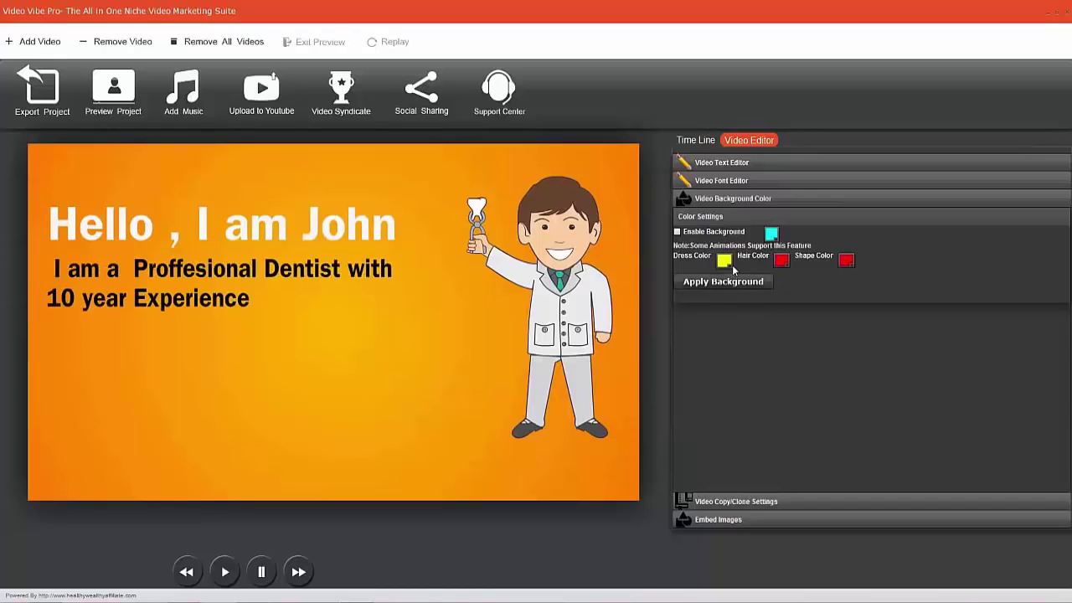
click(678, 232)
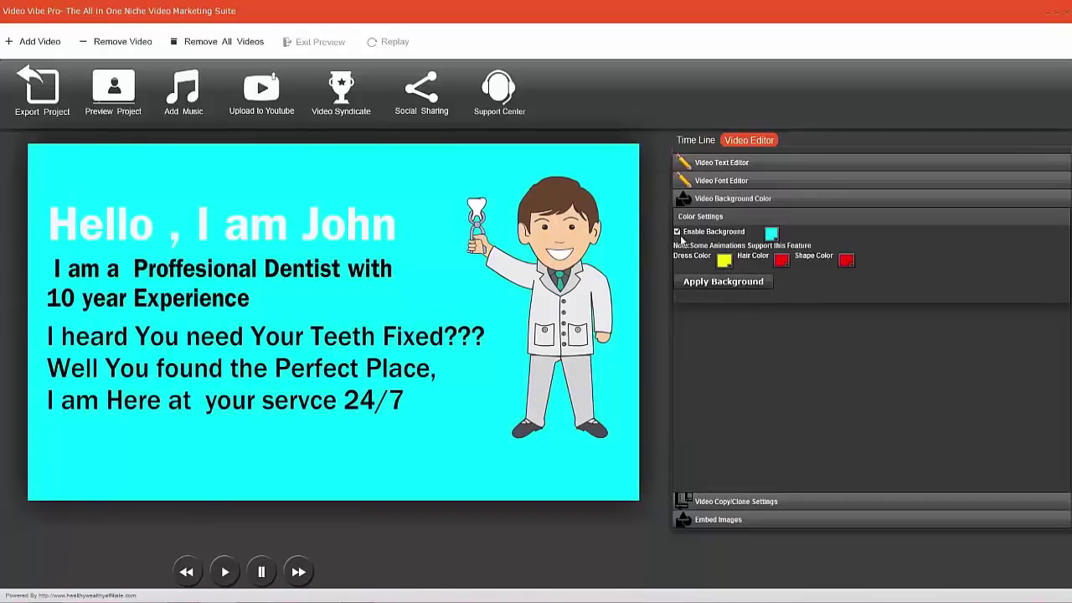
click(772, 235)
click(726, 262)
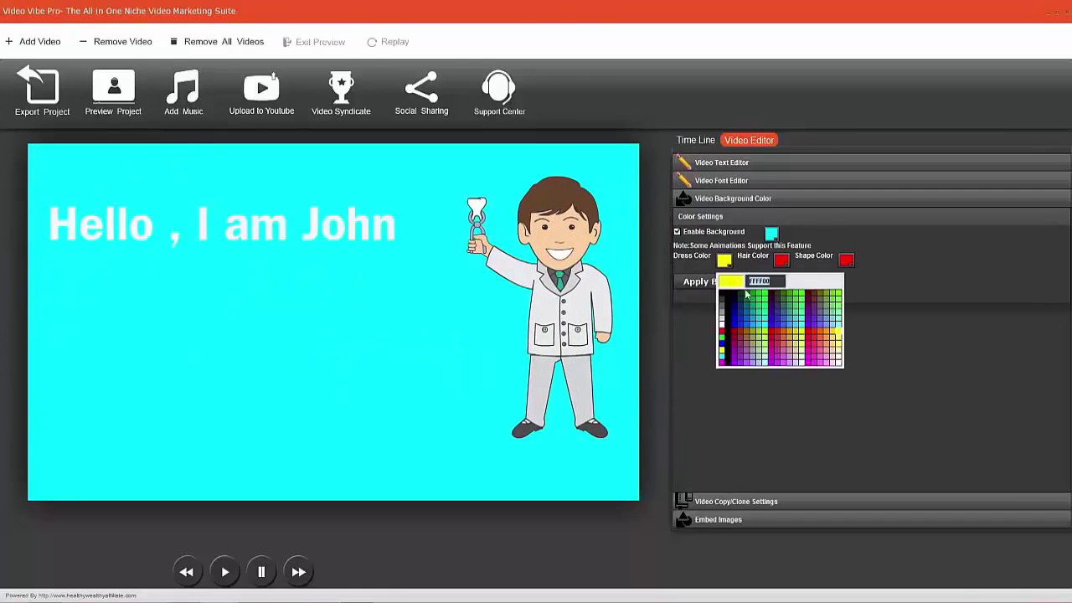
click(755, 301)
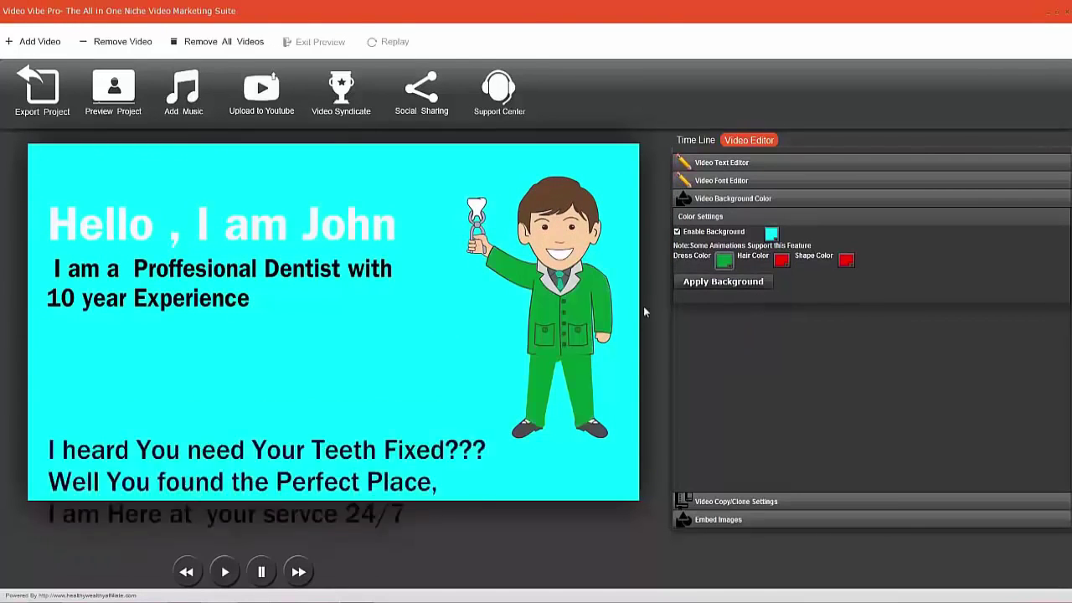
click(781, 261)
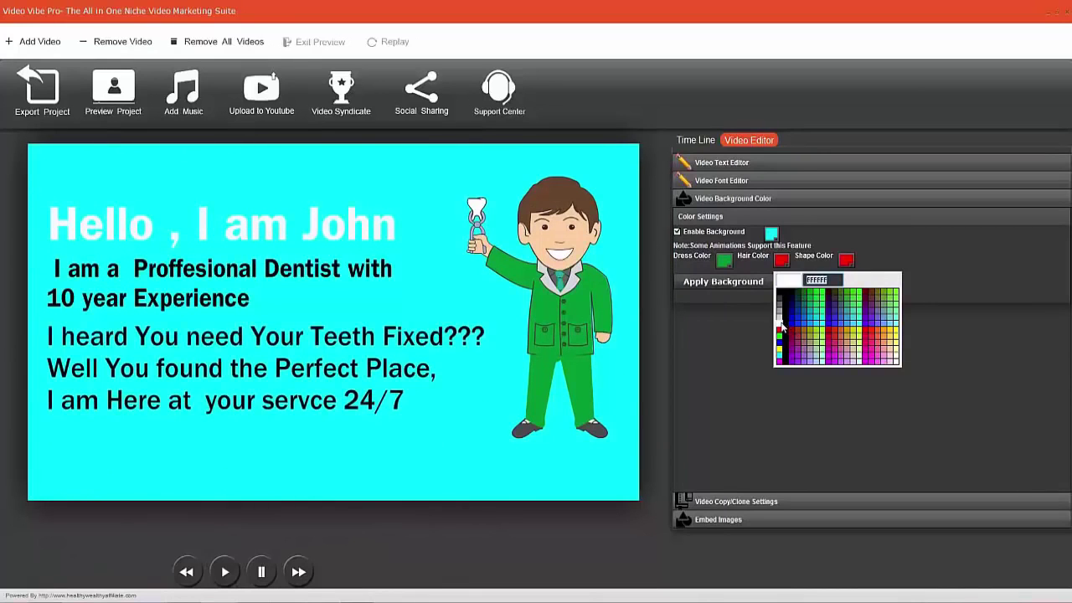
click(782, 324)
click(723, 281)
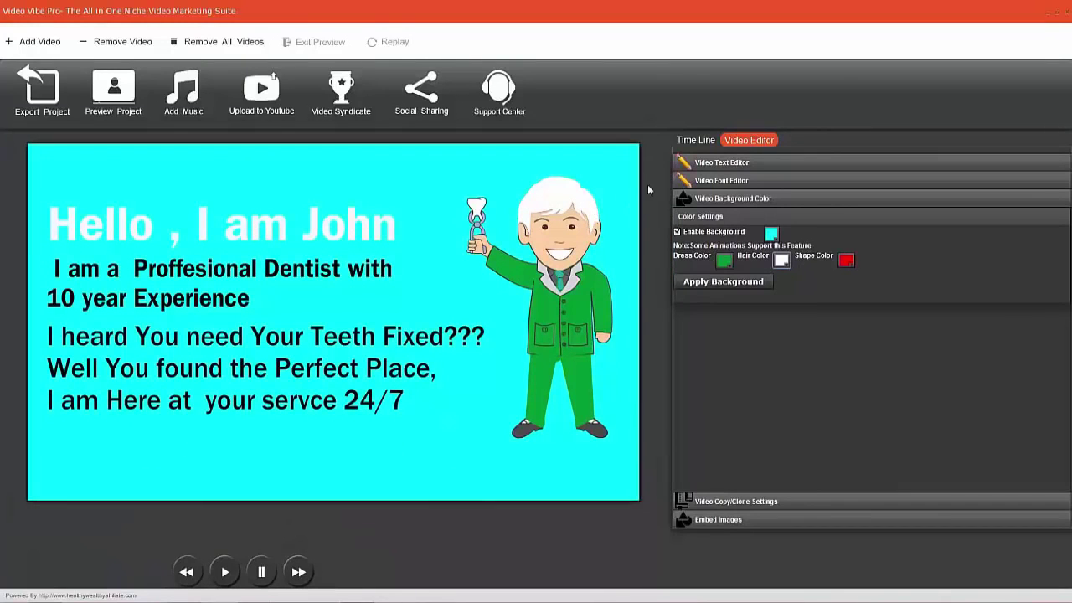
click(698, 140)
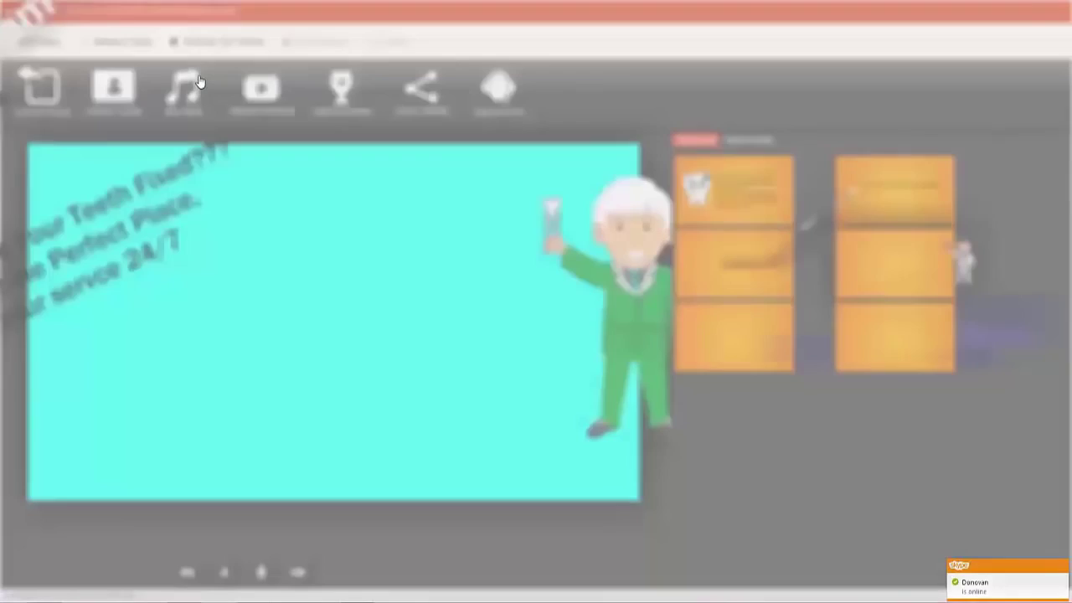
Step: Choose Track1.wav from the music tracks and apply it to the video
click(185, 87)
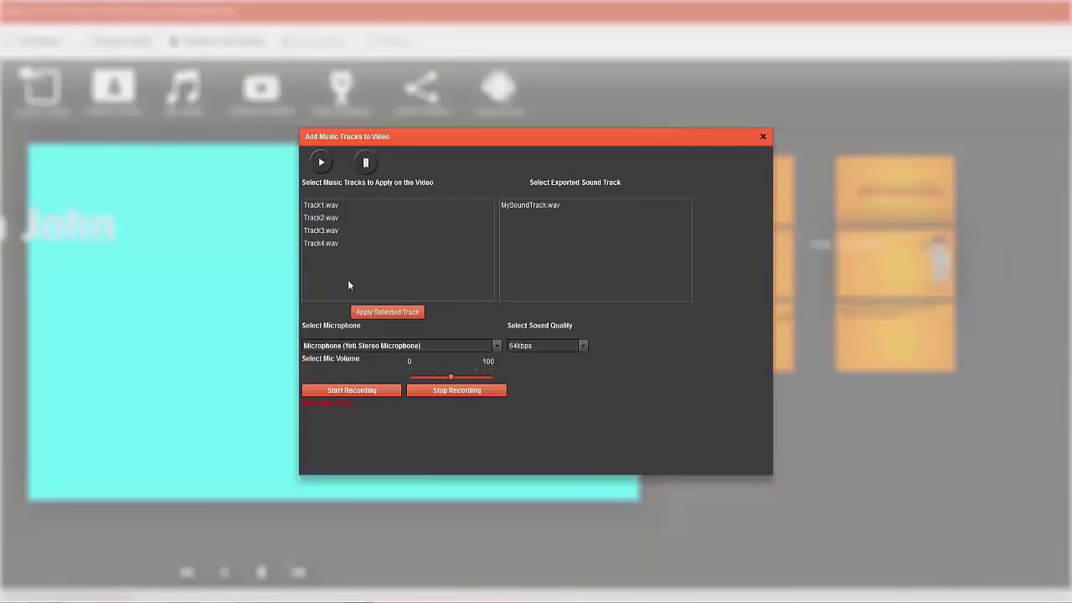
click(345, 231)
click(343, 207)
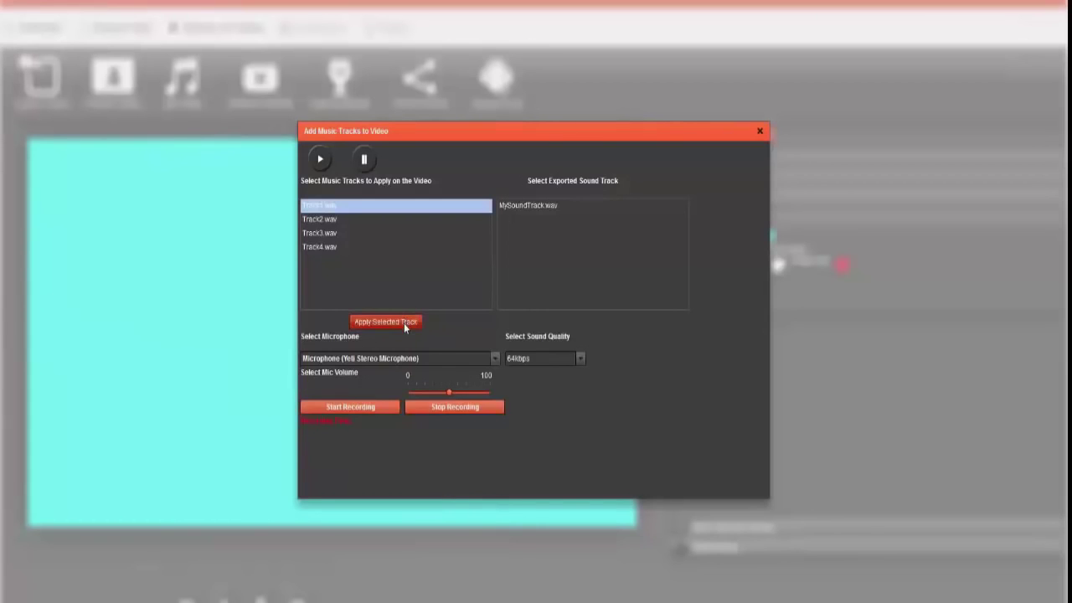
click(404, 325)
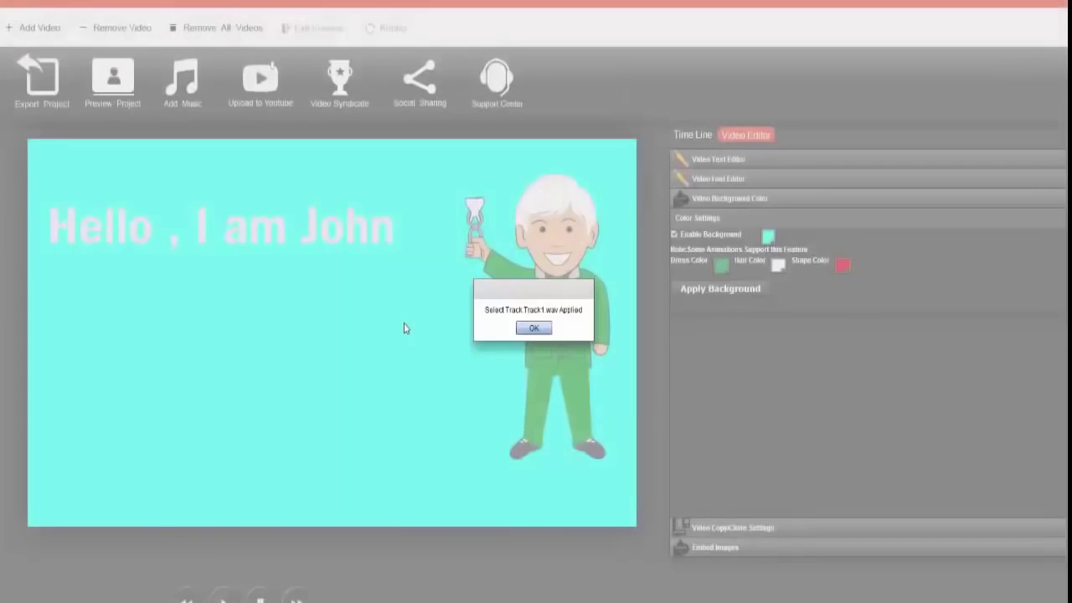
Step: Dismiss the track-applied confirmation and reopen the list of Track1.wav–Track4.wav music tracks
click(529, 331)
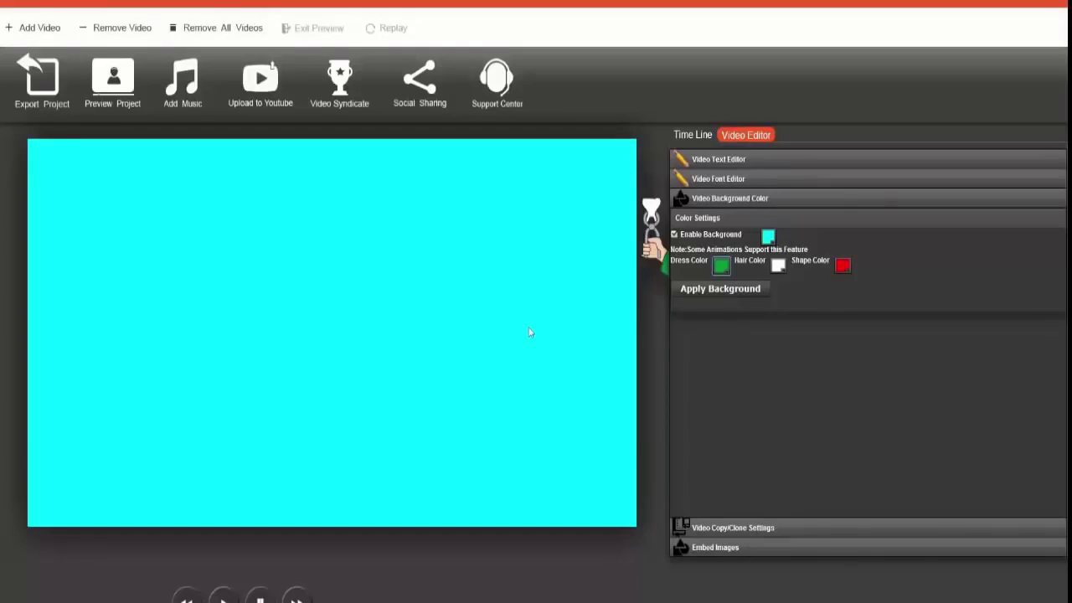
click(165, 90)
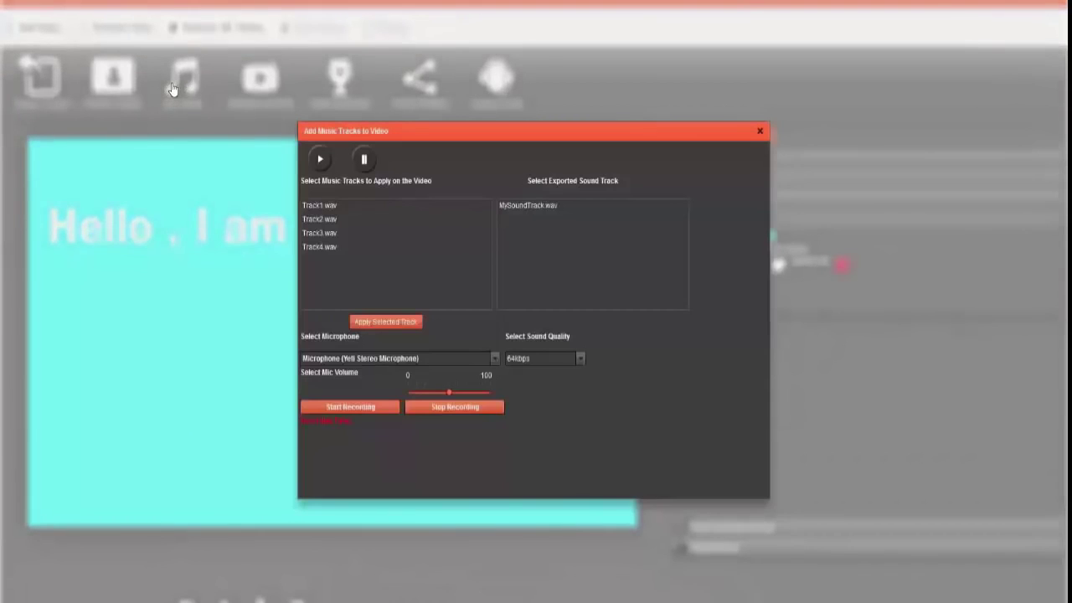